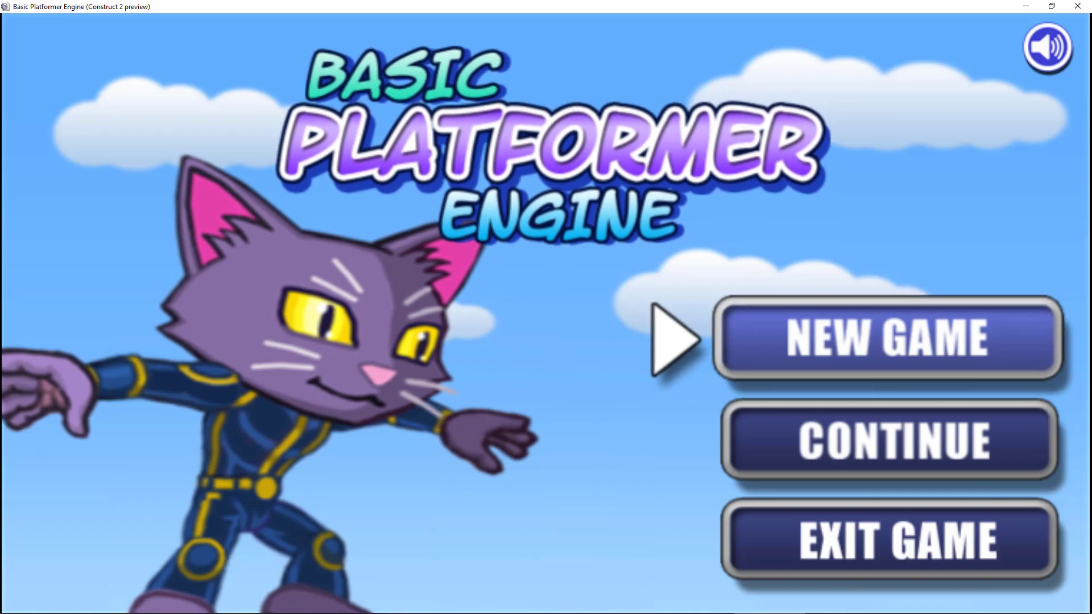
In the running preview, open the New Game slot screen and move the selection to slot 2.
key("Return")
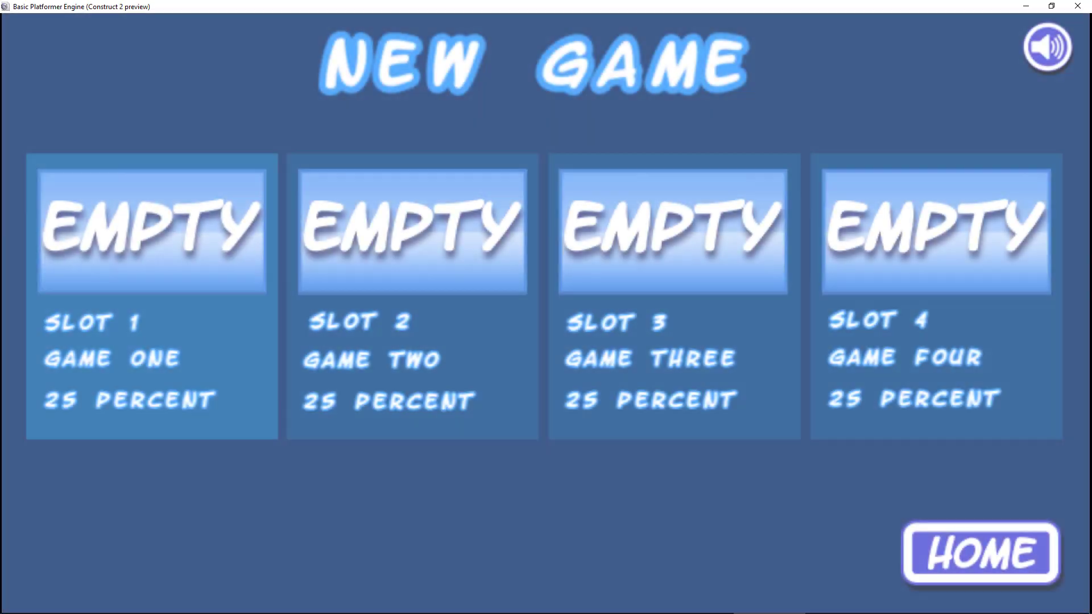
key("Right")
key("Right")
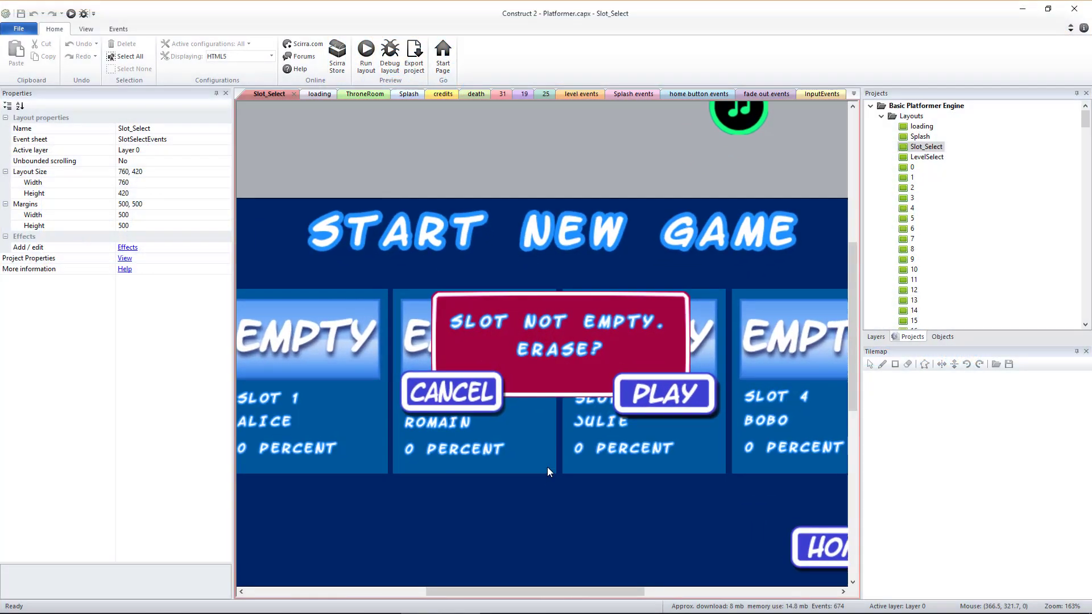
scroll(547, 472, "up", 1, "ctrl")
left_click(419, 234)
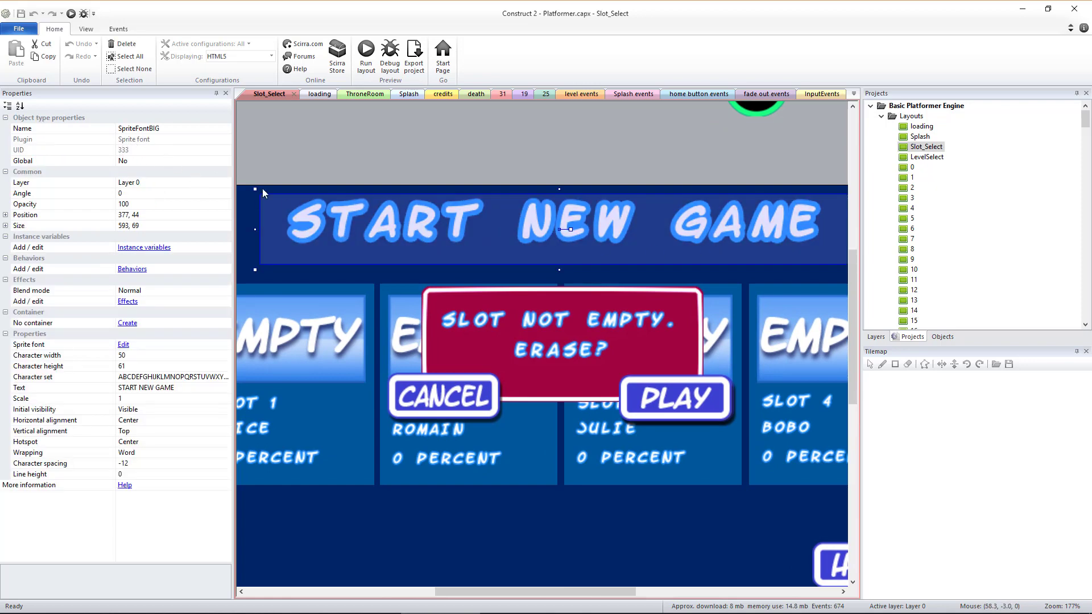
double_click(344, 208)
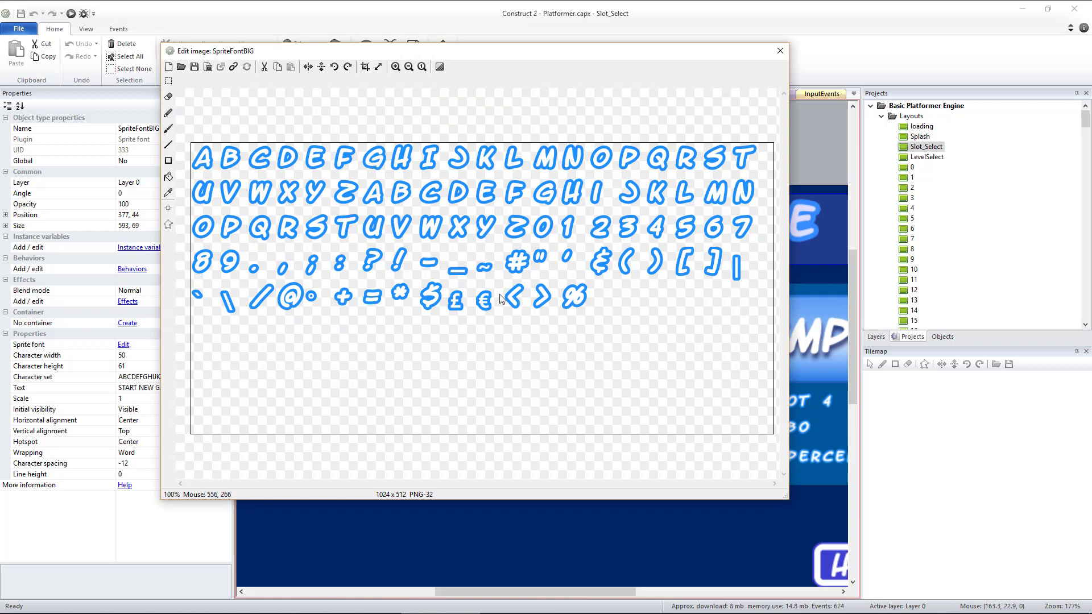
left_click(780, 52)
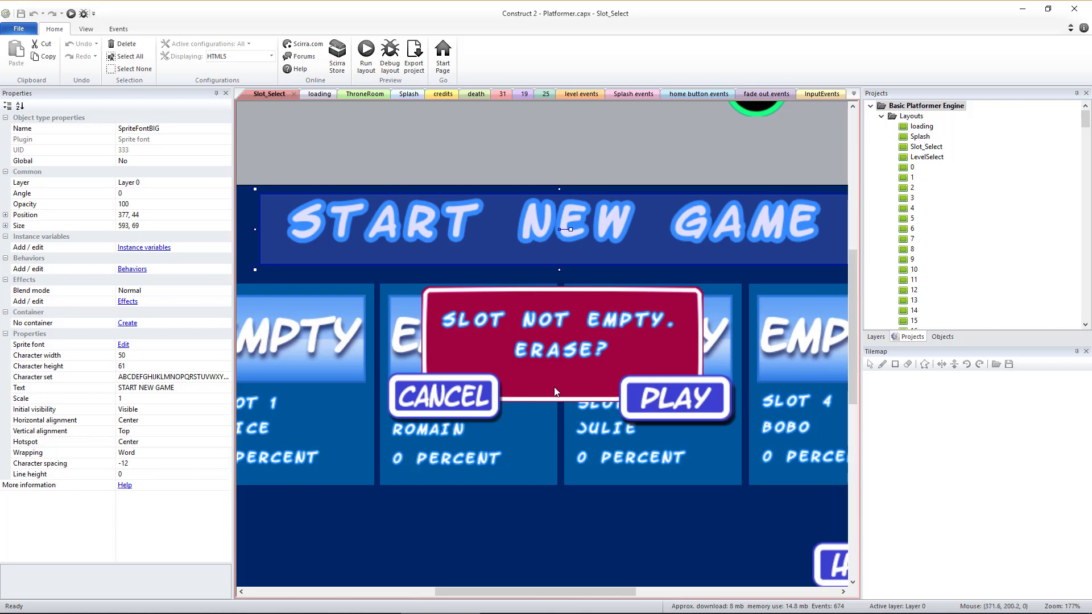
Open the SlotSelectEvents event sheet and filter it to events mentioning 'font'.
scroll(555, 392, "down", 1)
scroll(553, 387, "down", 3, "ctrl")
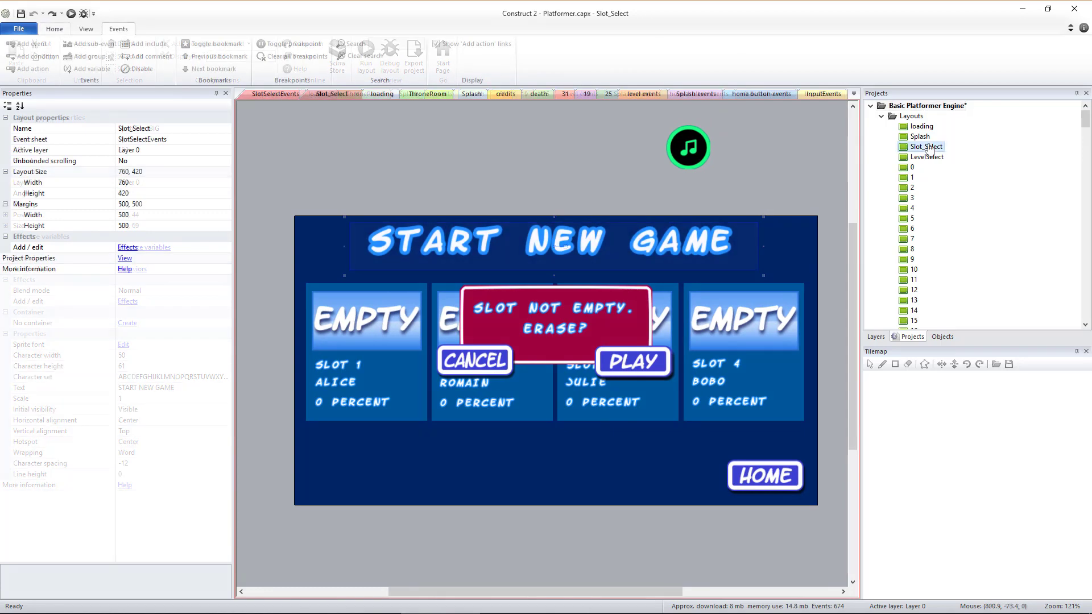
scroll(940, 222, "down", 13)
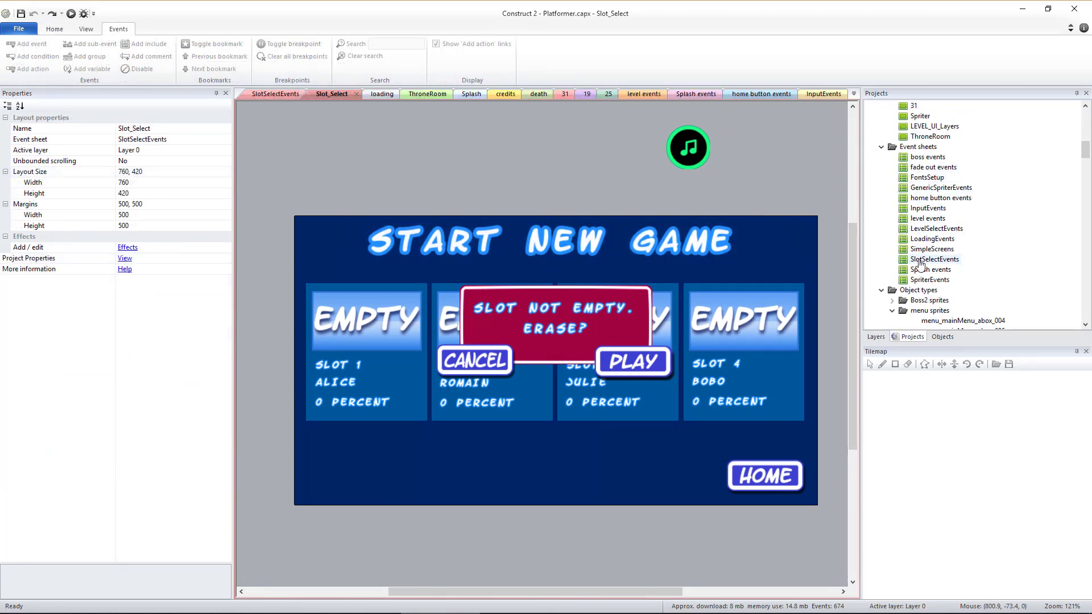
double_click(918, 259)
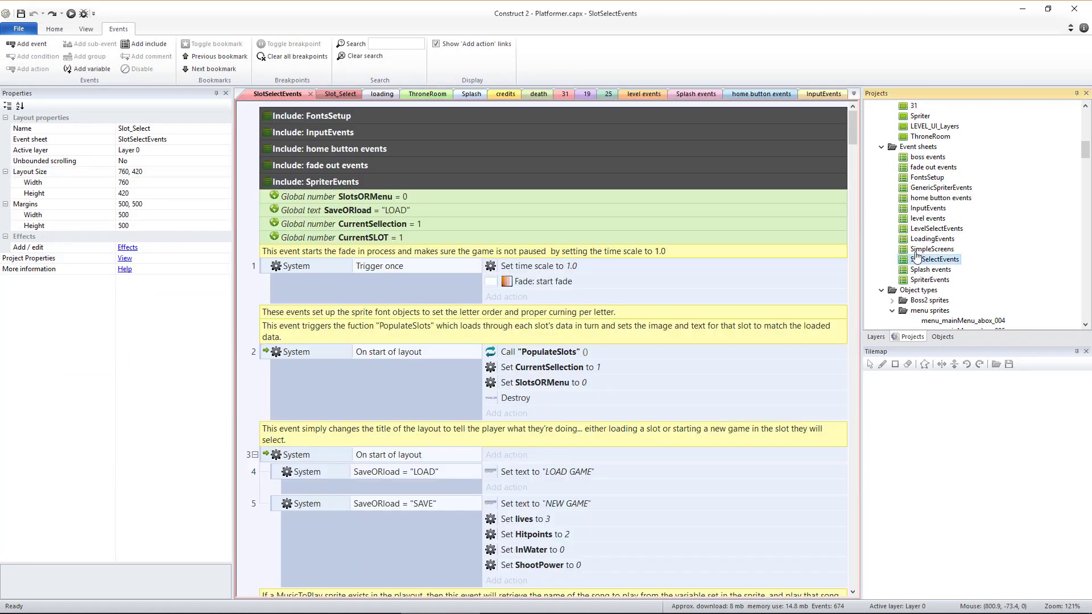
left_click(397, 43)
type("font")
key("Return")
Change the slot screen titles to LOAD A GAME and START A GAME, then preview the Start a Game screen.
double_click(549, 162)
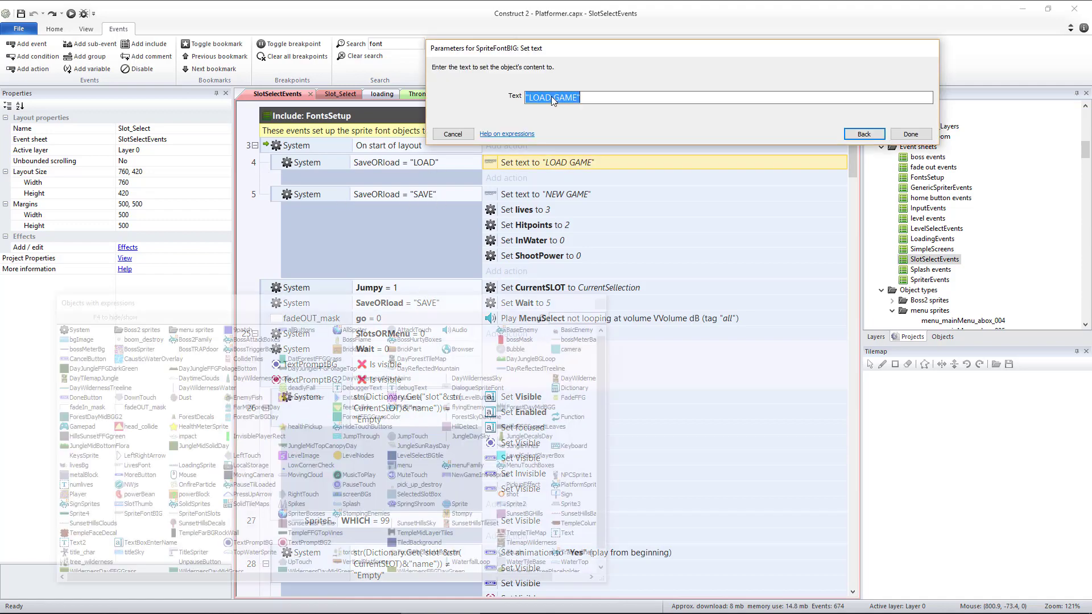
key("Return")
double_click(560, 194)
left_click(529, 98)
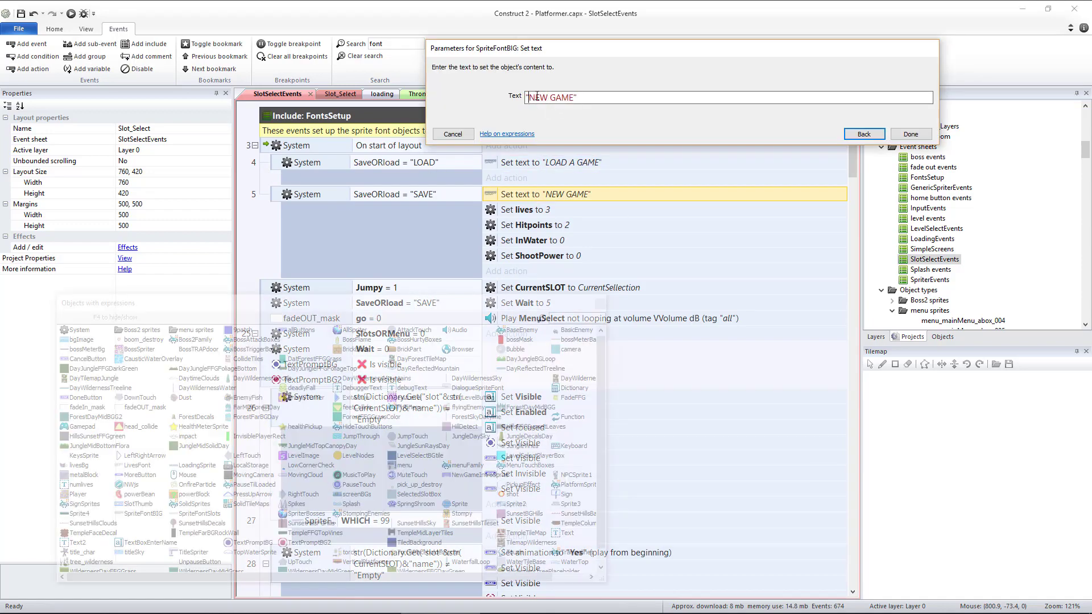
type("START A")
key("Delete")
key("Delete")
key("Delete")
key("Return")
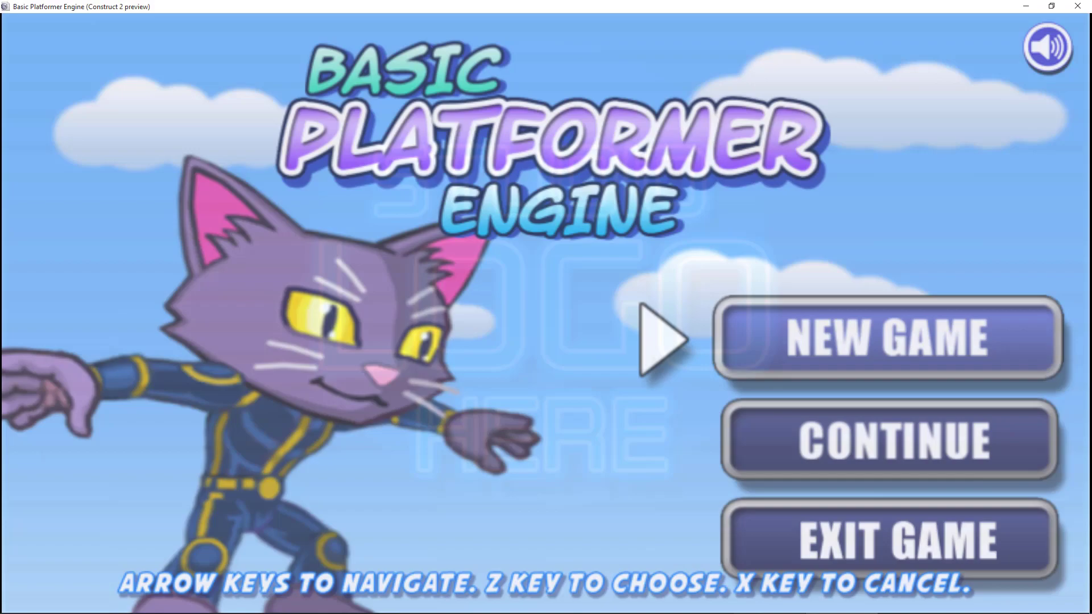
key("z")
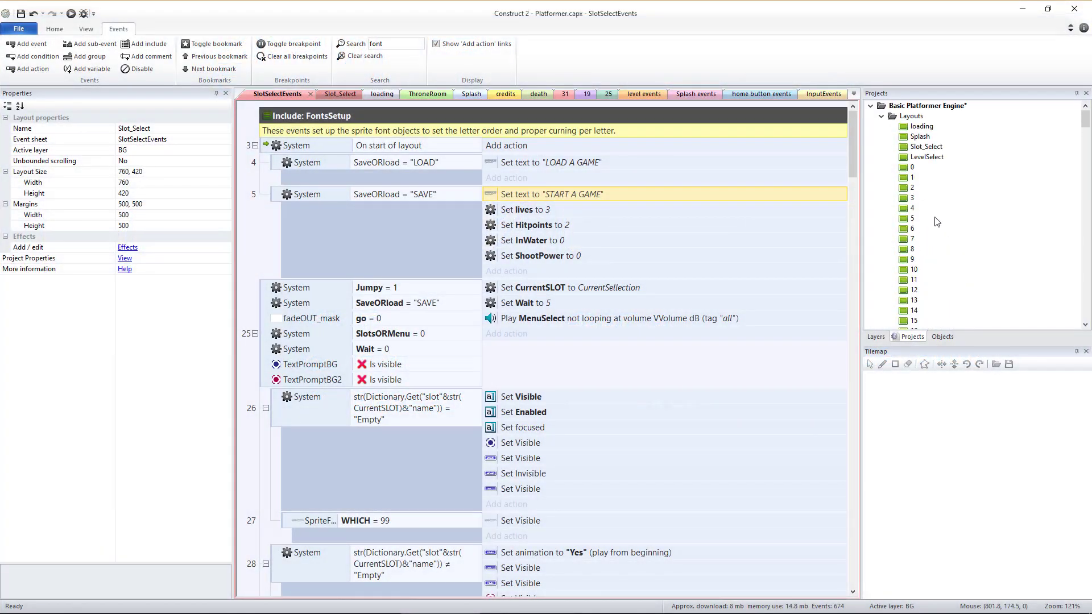
Paste the title_char cat sprite onto the BG layer of the Slot_Select layout.
double_click(926, 146)
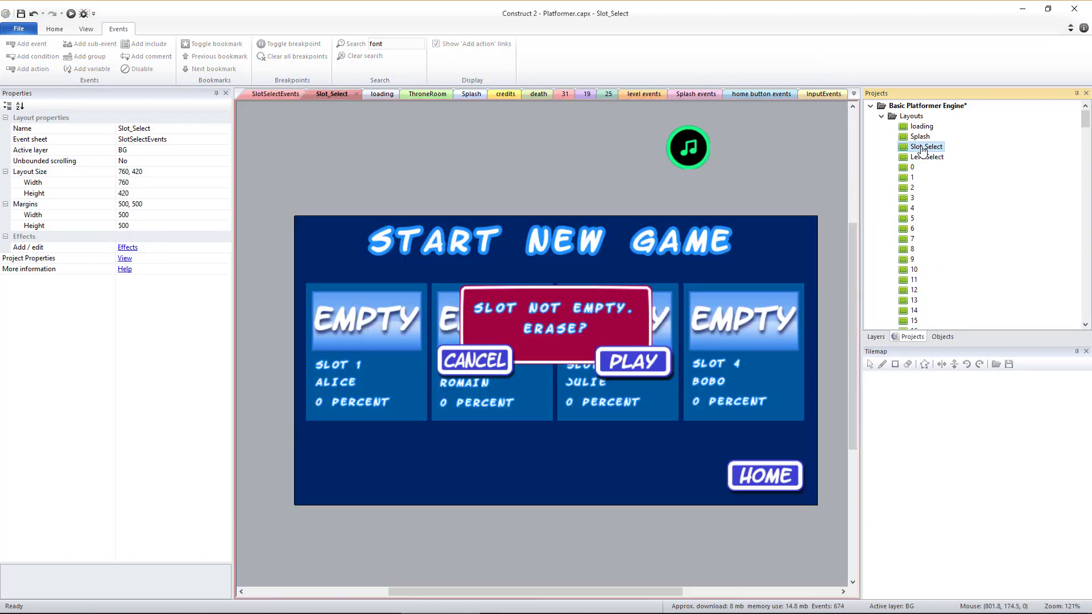
left_click(876, 336)
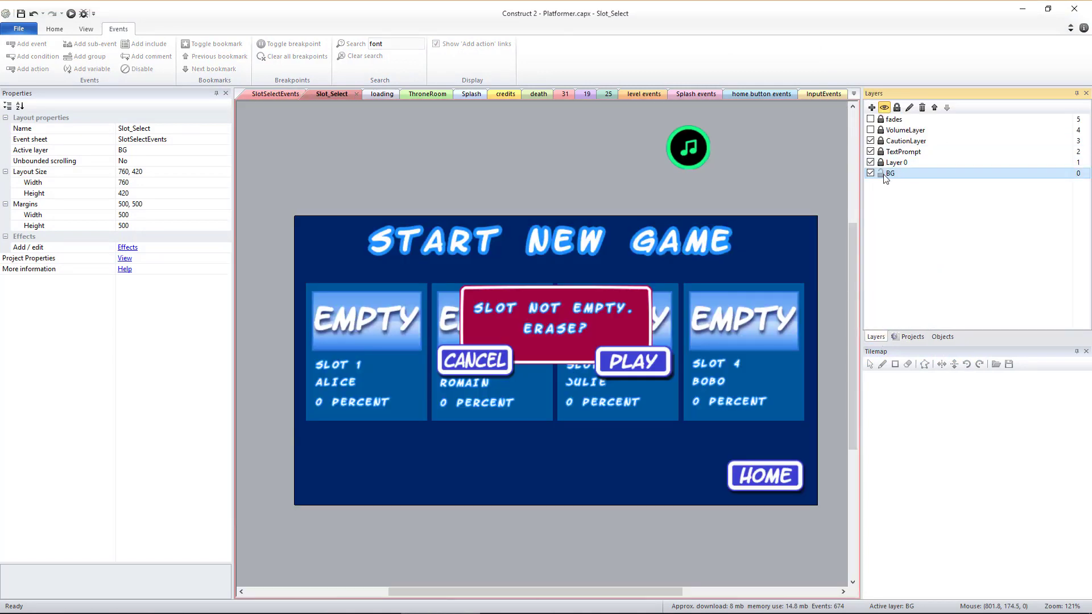
key("ctrl+v")
left_click(409, 455)
Enlarge and position the cat behind the slot boxes with its Opacity set to 30.
left_click_drag(397, 536, 399, 405)
left_click_drag(546, 453, 643, 539)
left_click_drag(412, 467, 316, 483)
left_click(146, 205)
type("30")
key("Return")
left_click(324, 514)
left_click(662, 500)
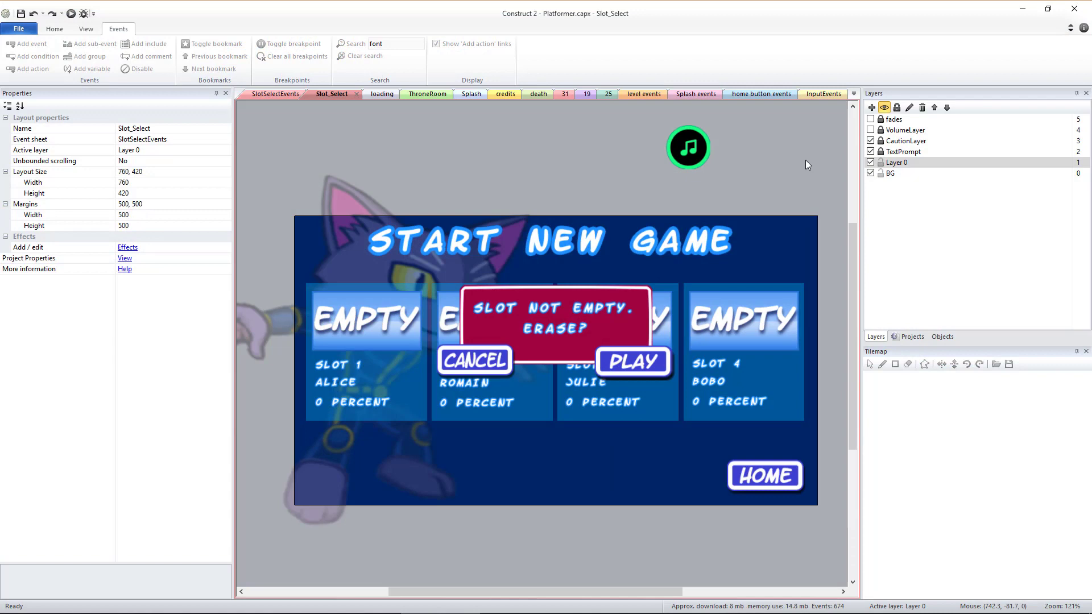
Change the MusicToPlay sprite's SongForLayout variable from SlotSelectSong to NewSongName.
left_click(686, 146)
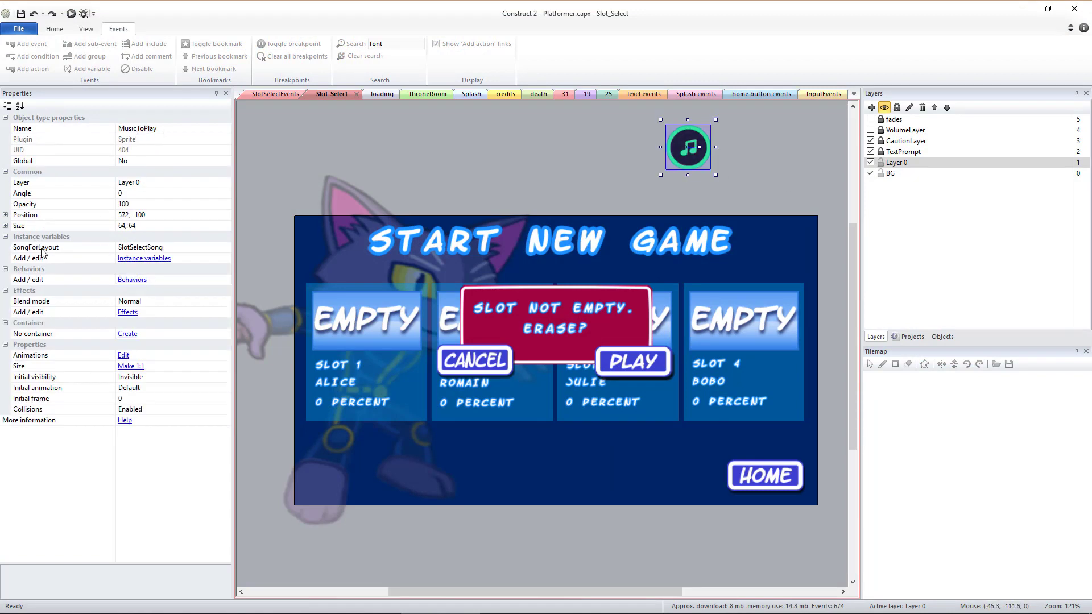
left_click(163, 248)
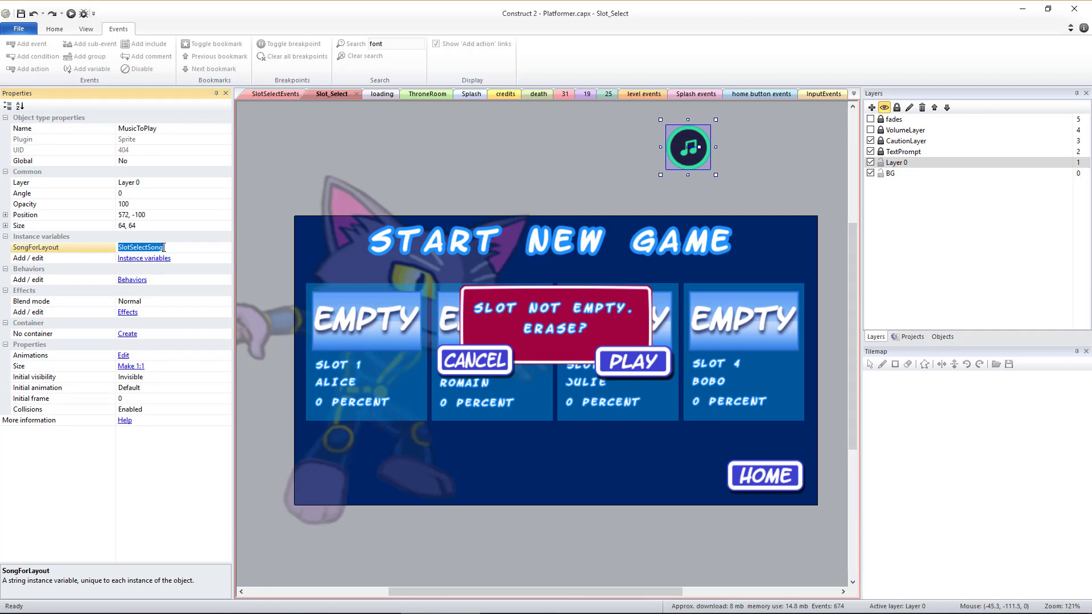
type("NewSongName")
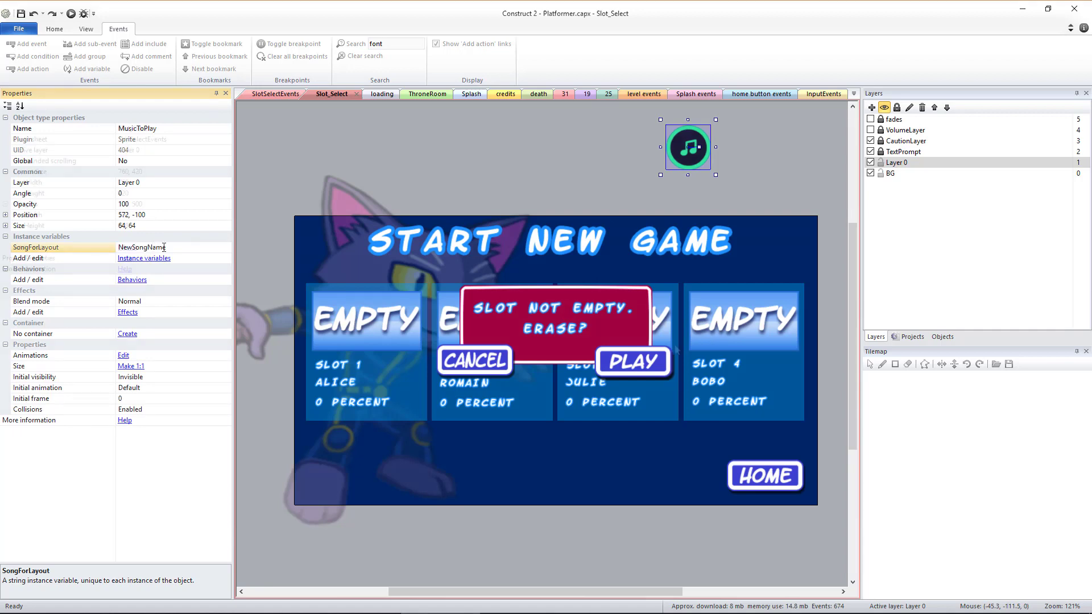
left_click(460, 329)
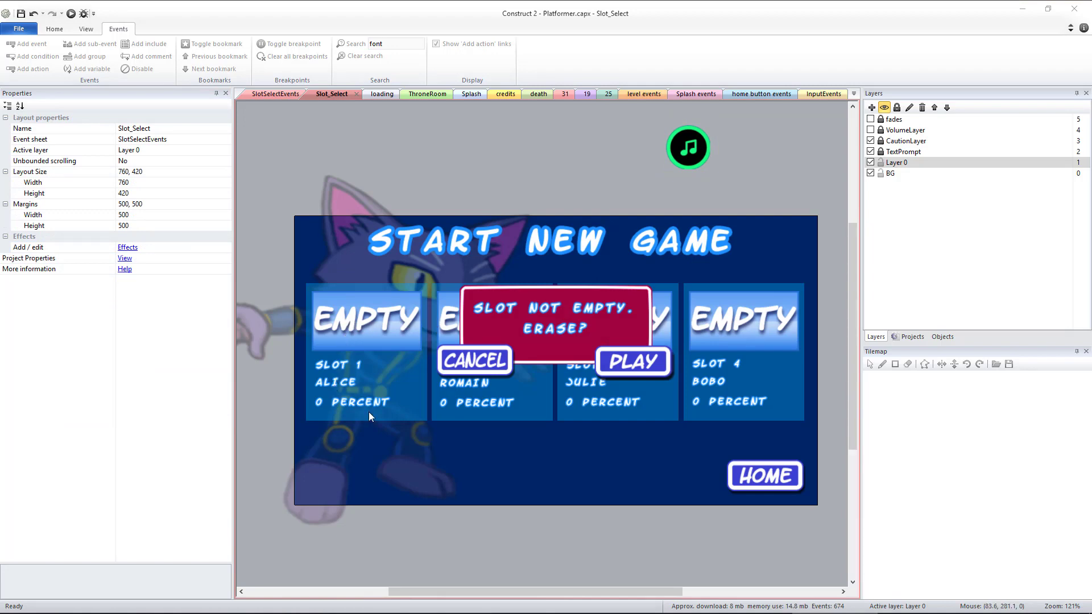
Paint two green strokes with a size-2 brush on the slot 1 box image, then close the editor.
left_click(319, 285)
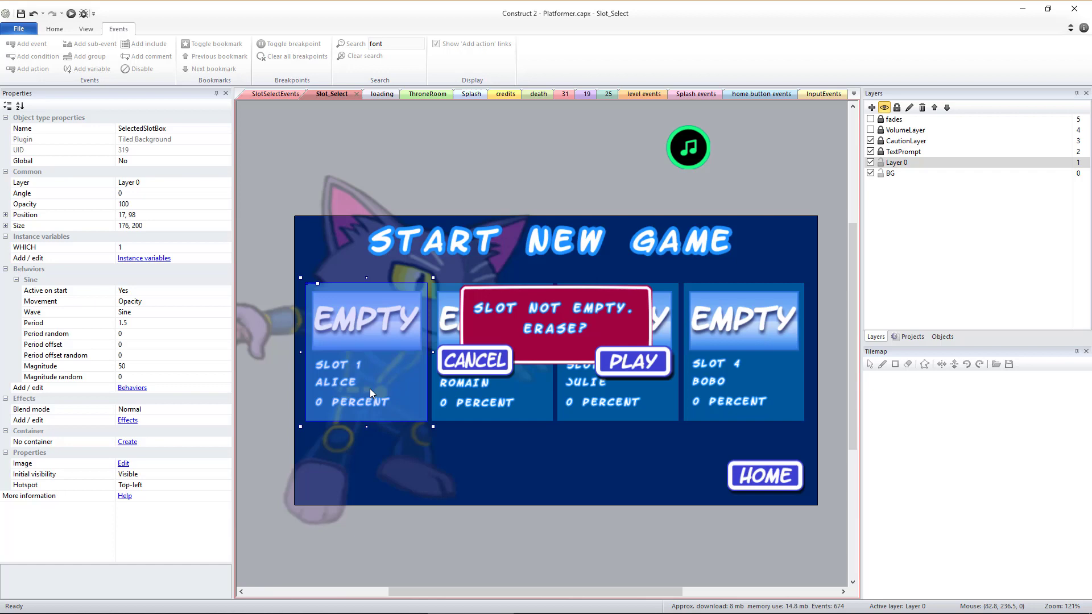
double_click(334, 291)
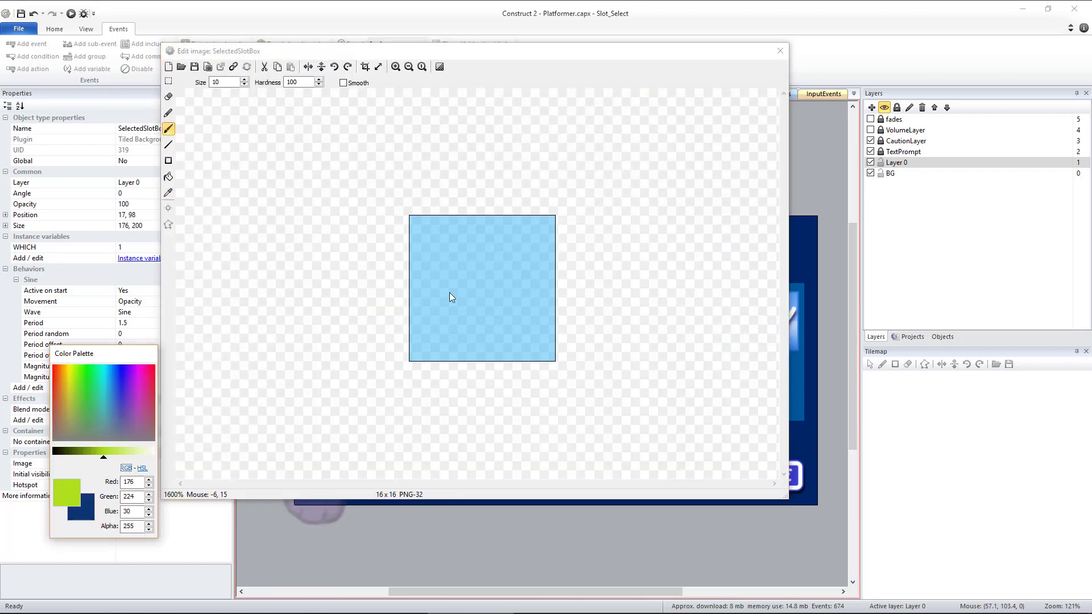
double_click(223, 82)
type("2")
left_click_drag(465, 214, 407, 279)
left_click_drag(556, 259, 437, 362)
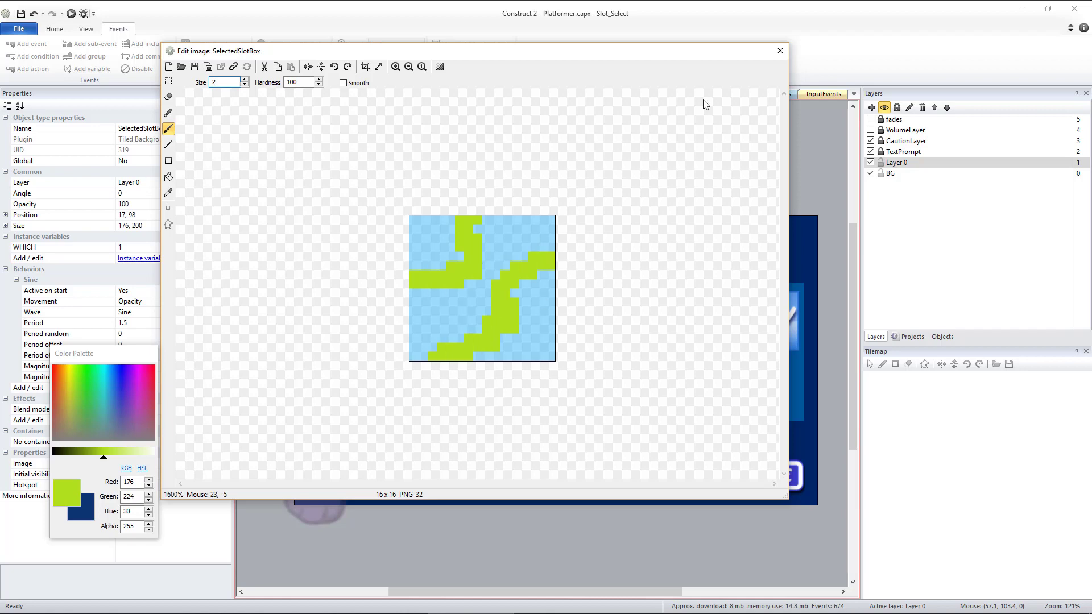
left_click(780, 50)
Undo the painted strokes and delete the slot 1 box from the layout.
left_click(364, 551)
key("ctrl+z")
left_click(405, 417)
key("Delete")
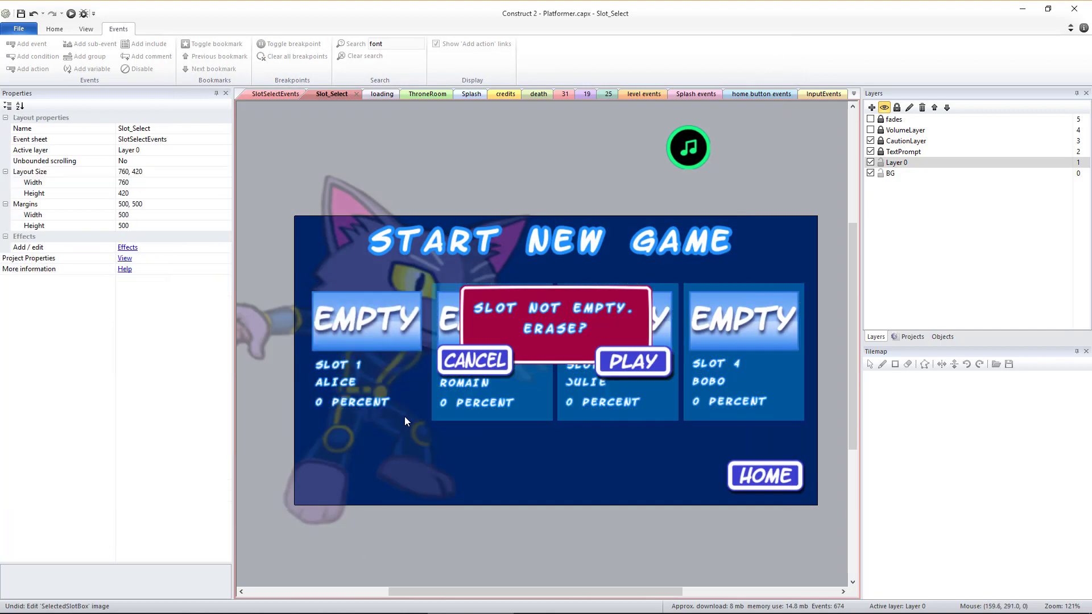
Insert a new sprite over slot 1 and fill its image green.
left_click(380, 310)
left_click(169, 176)
left_click(68, 370)
Draw yellow rectangle borders on the green box and send it to the bottom of Layer 0.
left_click(121, 451)
left_click(168, 160)
left_click_drag(378, 176, 588, 179)
left_click_drag(578, 176, 588, 403)
left_click_drag(587, 396, 378, 403)
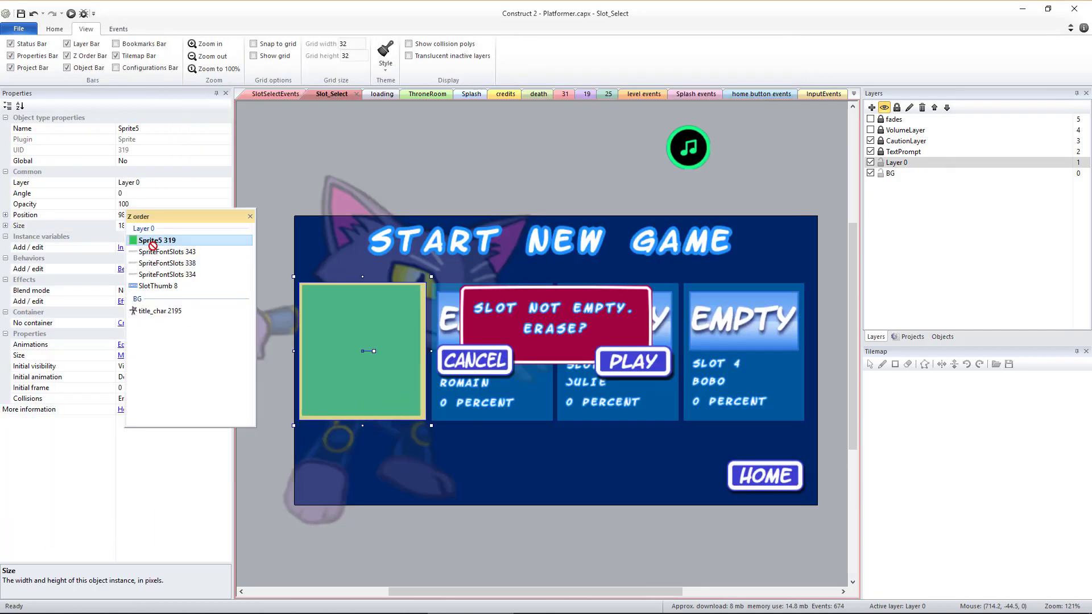
left_click_drag(157, 240, 157, 286)
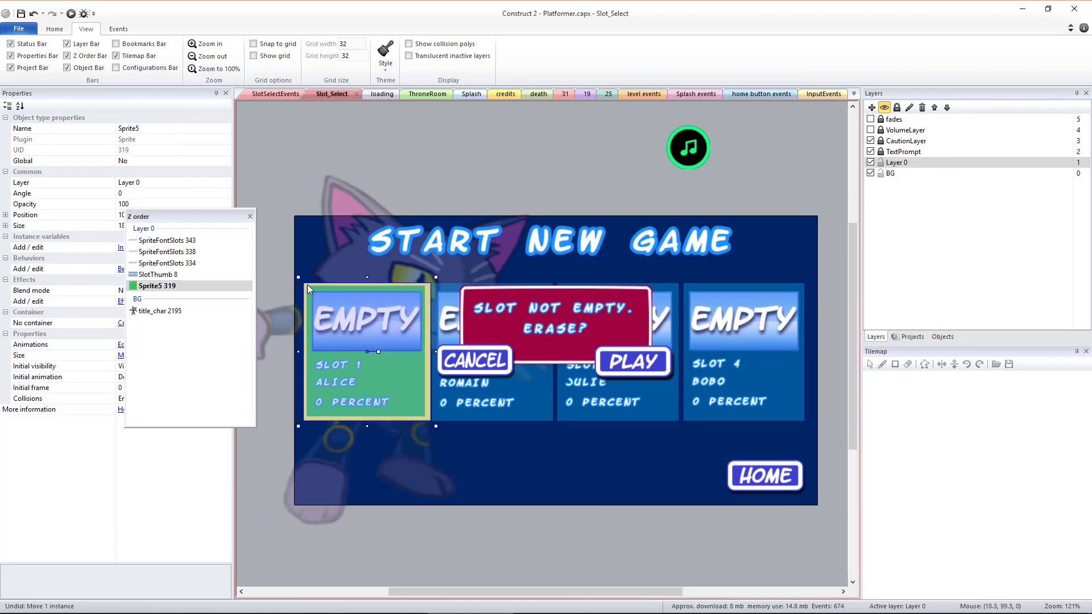
left_click(632, 551)
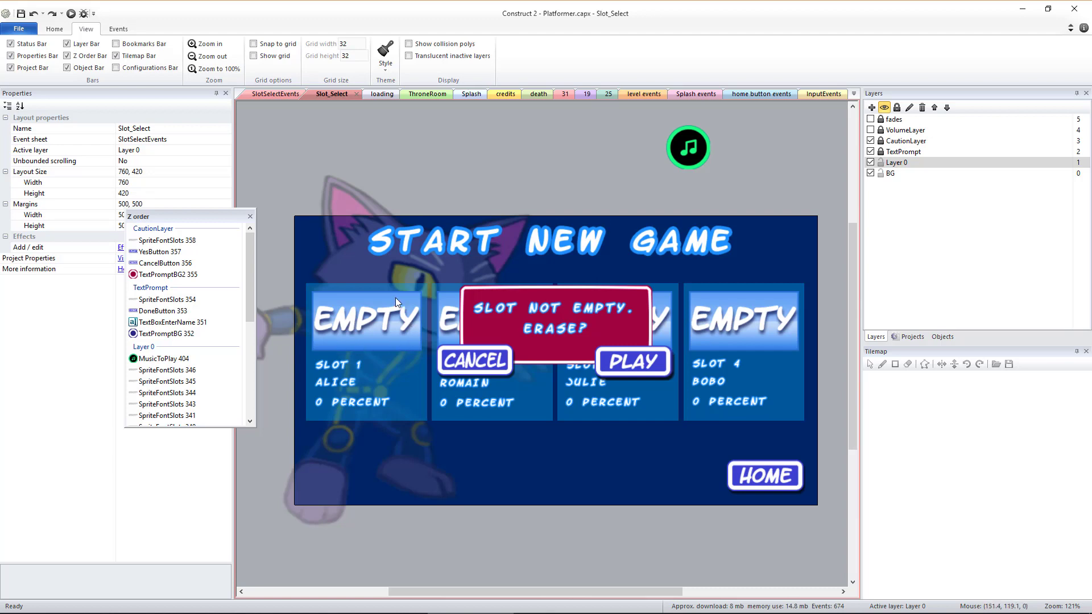
Review the SlotThumb animation frames: forest, purple, red and green images.
double_click(345, 300)
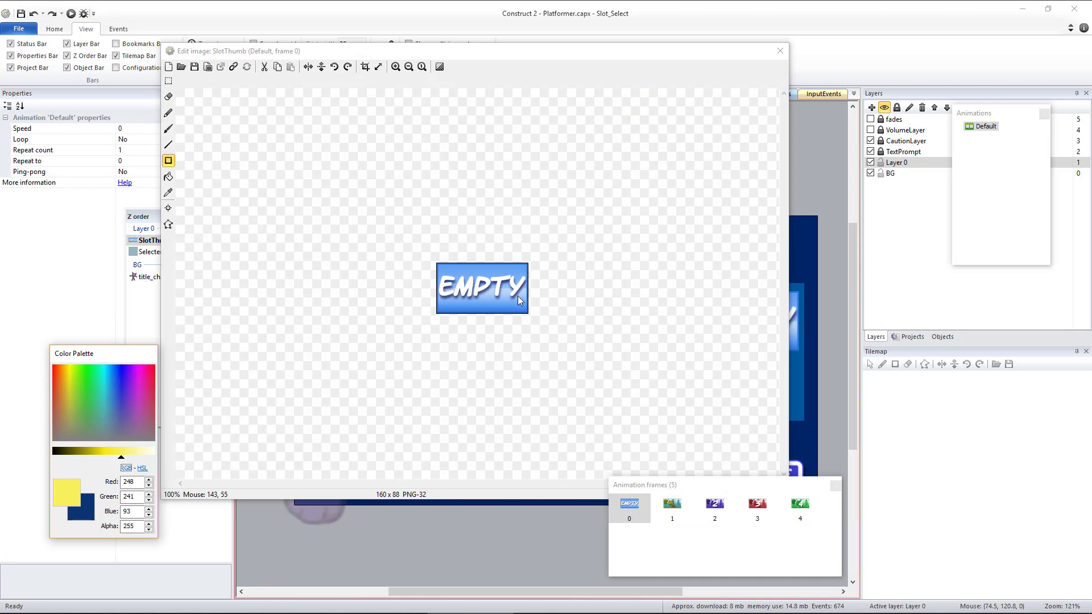
left_click(673, 512)
left_click(715, 506)
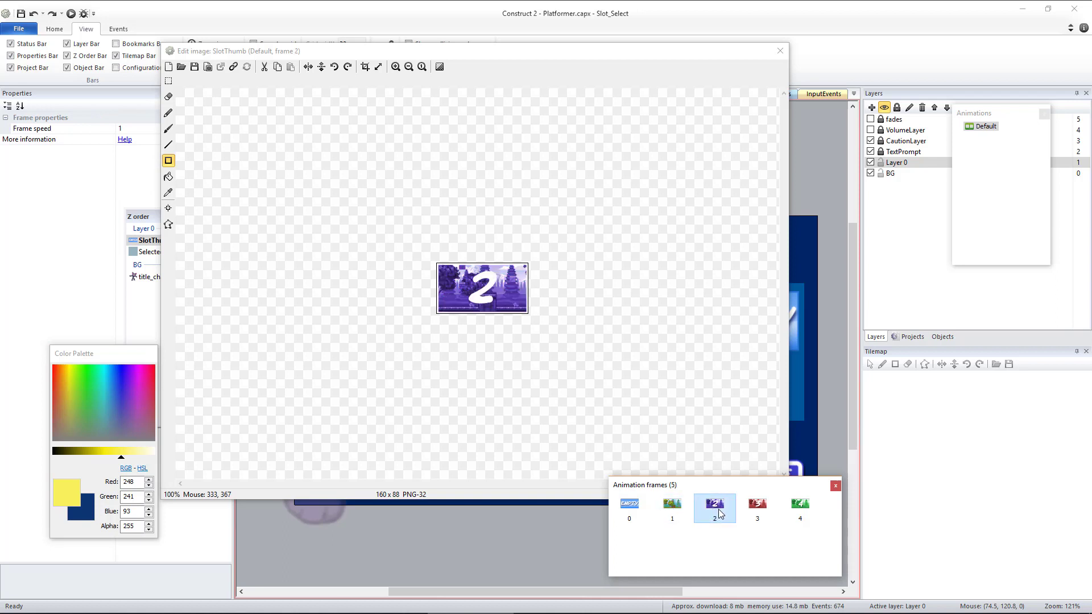
left_click(758, 506)
left_click(800, 506)
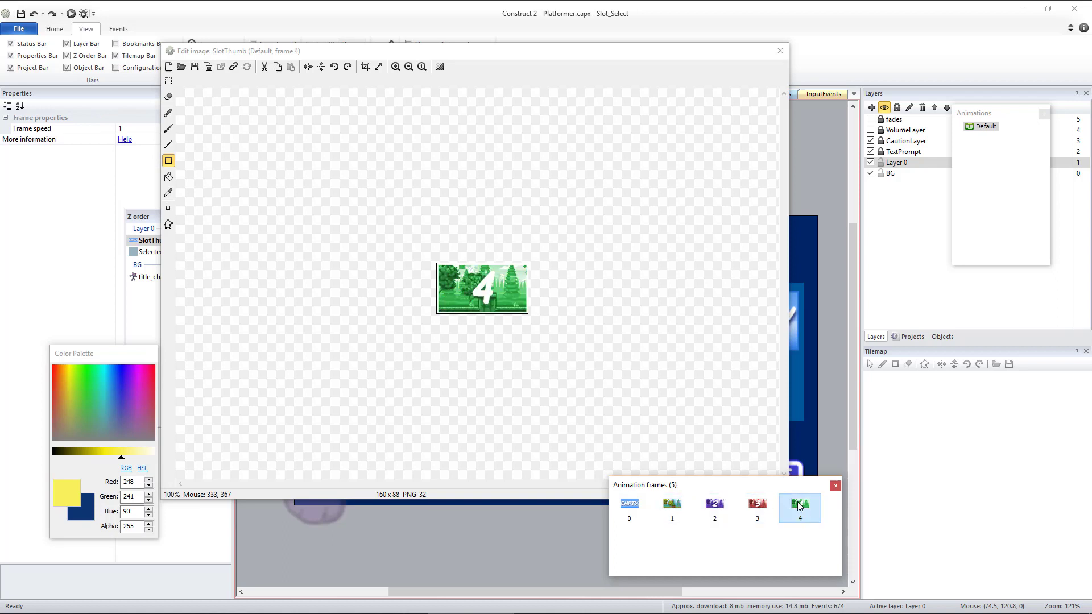
left_click(673, 506)
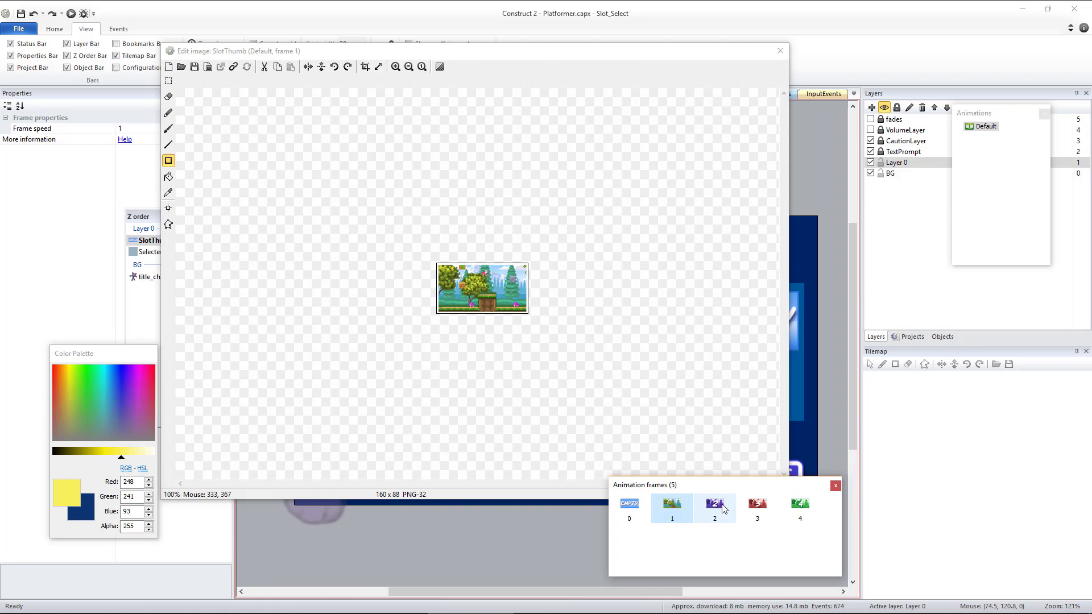
left_click(715, 507)
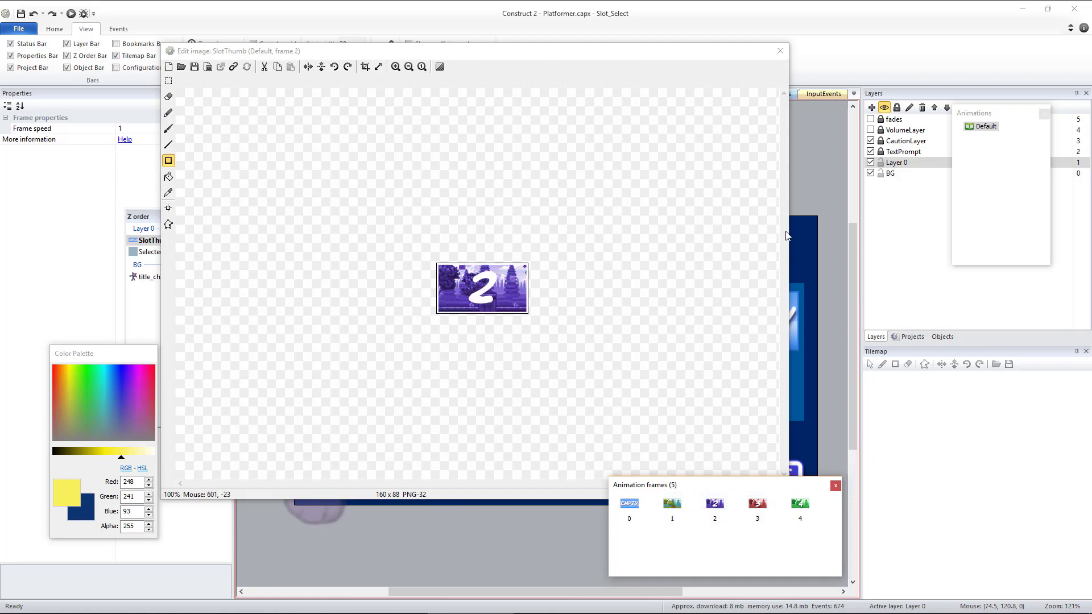
left_click(786, 52)
Open level layout 1 and inspect the exitLevel sprite's LAND setting.
double_click(912, 178)
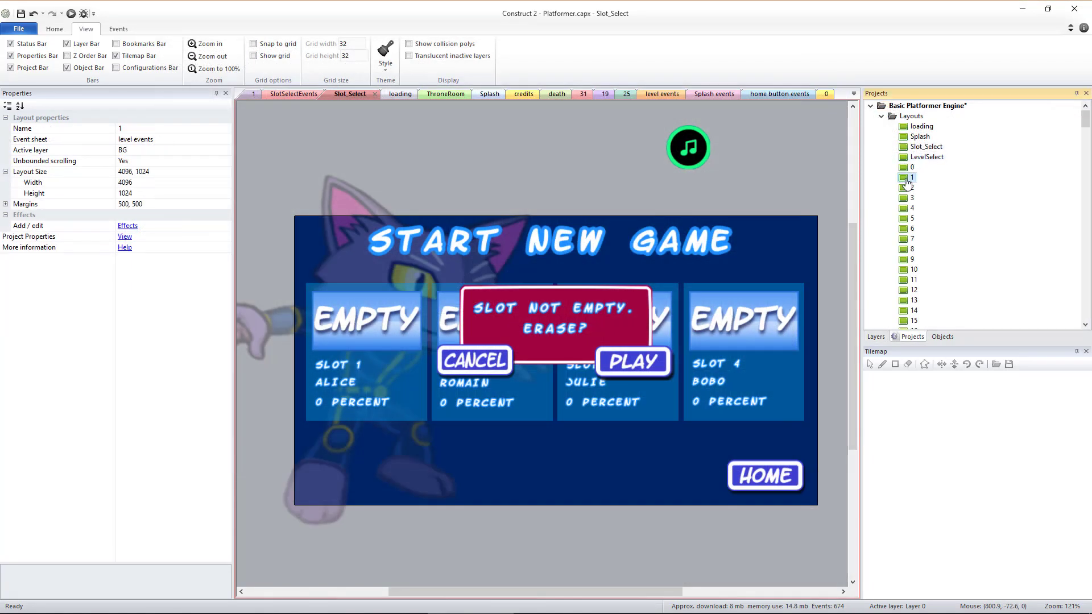
left_click_drag(513, 595, 631, 595)
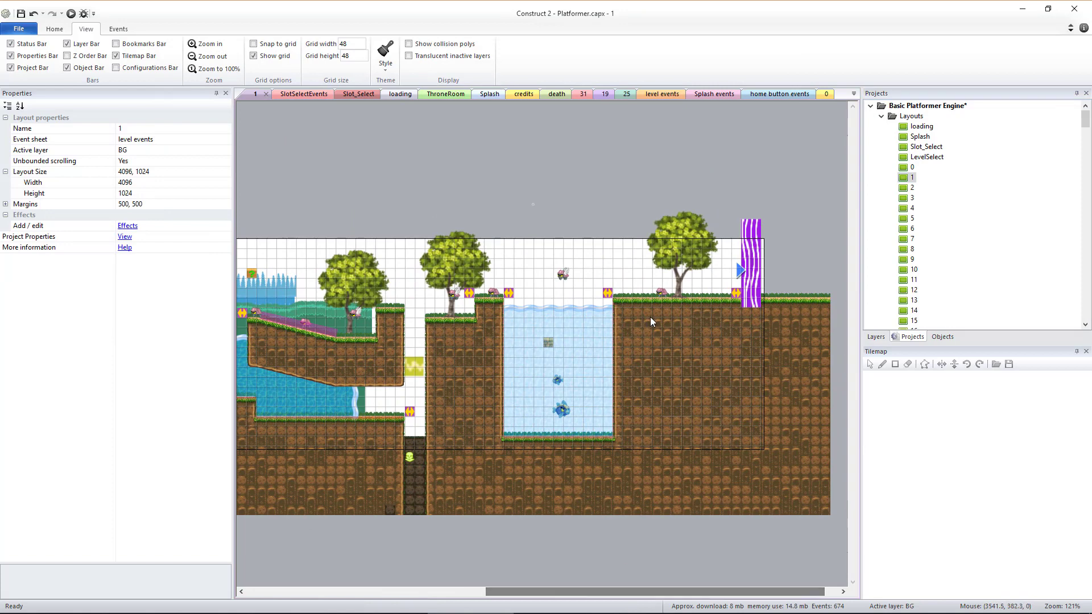
left_click(751, 253)
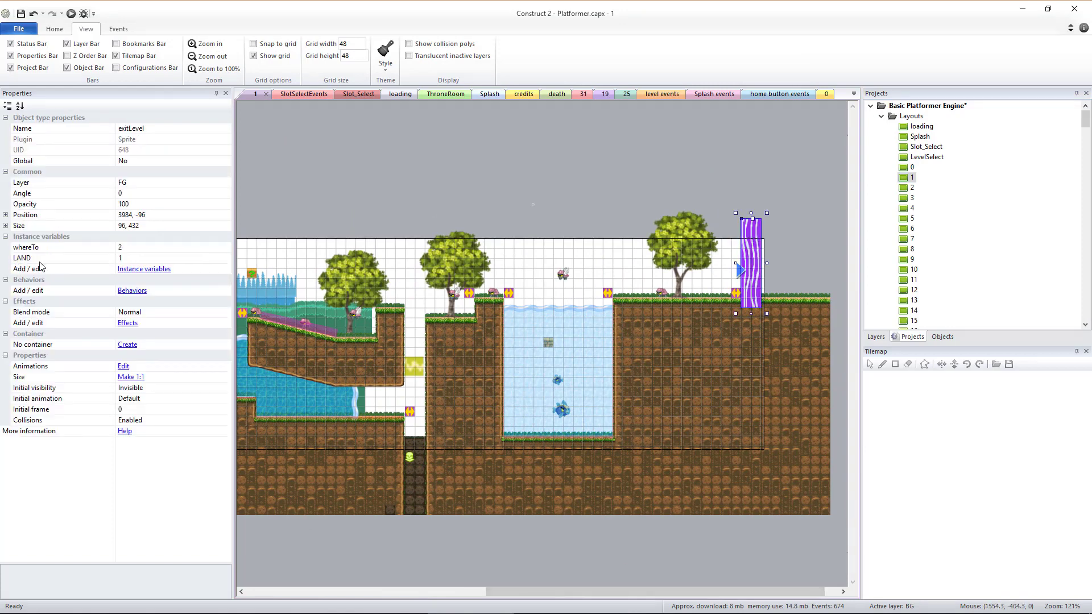
left_click(798, 259)
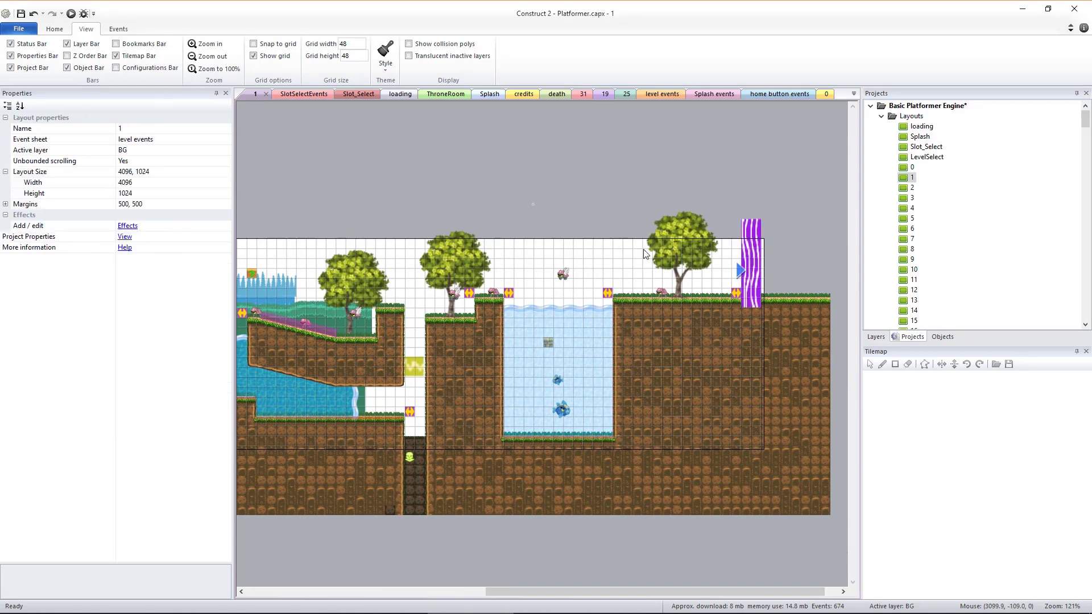
Cover SlotThumb frame 1's forest picture with a blue rectangle.
double_click(910, 146)
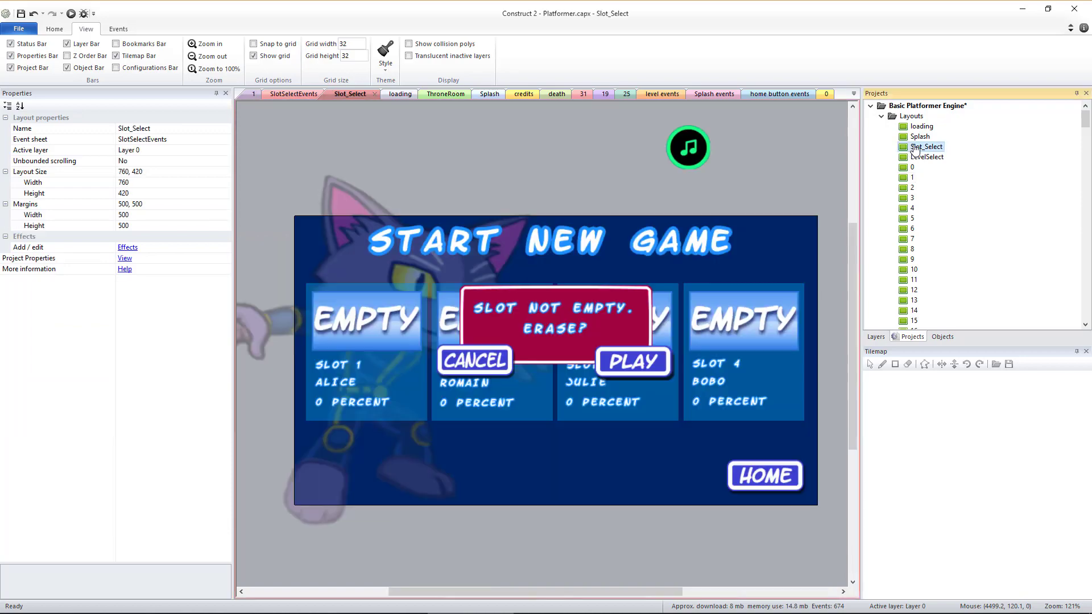
double_click(394, 309)
left_click(671, 505)
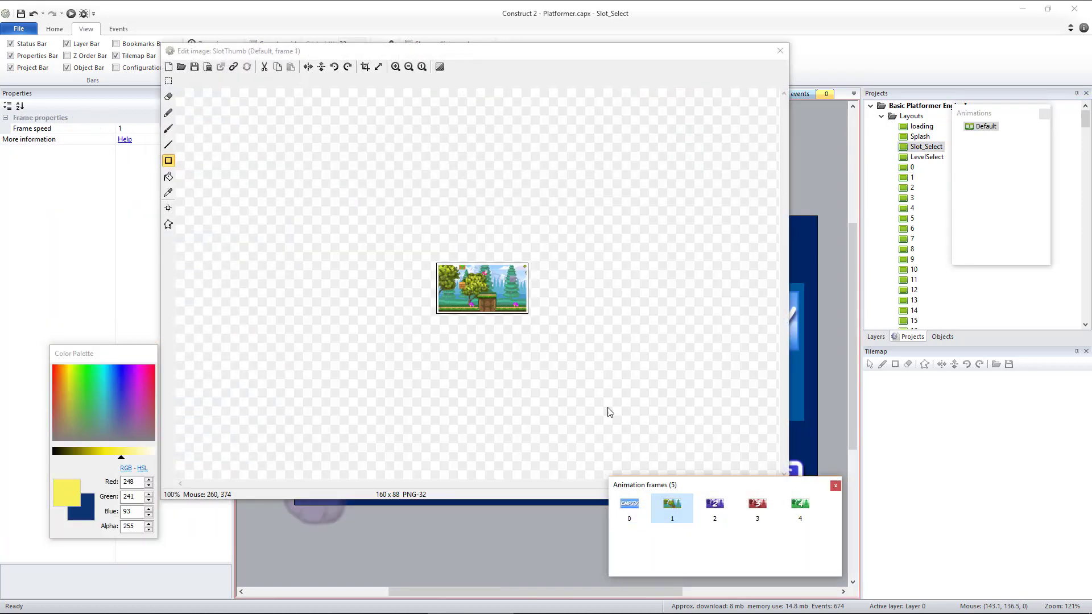
scroll(411, 289, "up", 3)
left_click(118, 379)
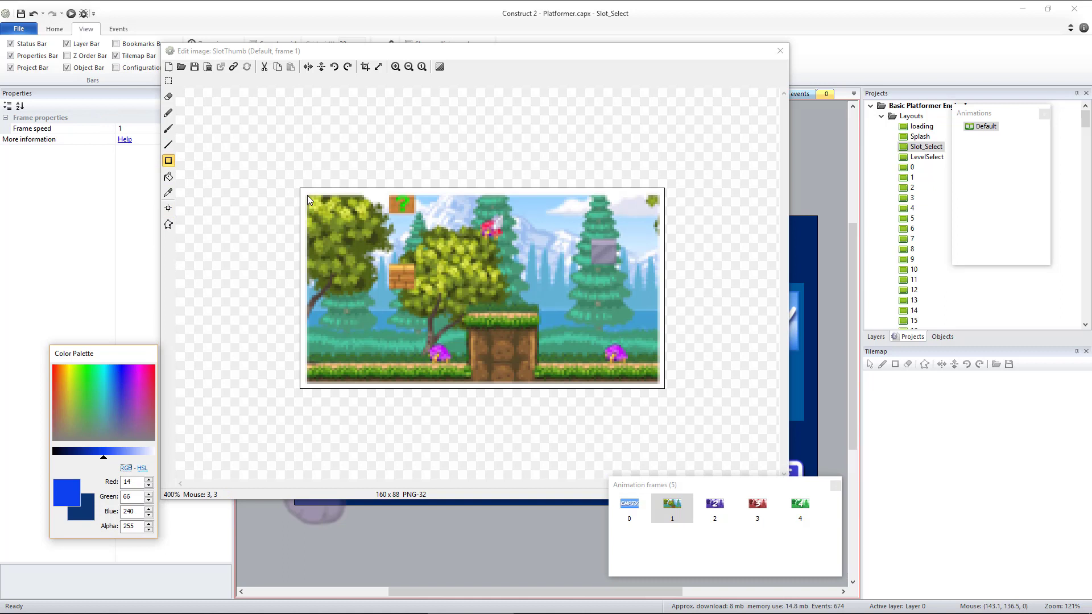
mouse_move(306, 195)
left_mouse_down()
mouse_move(641, 360)
mouse_move(660, 384)
left_mouse_up()
Hand-letter LAND ONE! in light cyan with the brush on the blue panel.
left_click(168, 129)
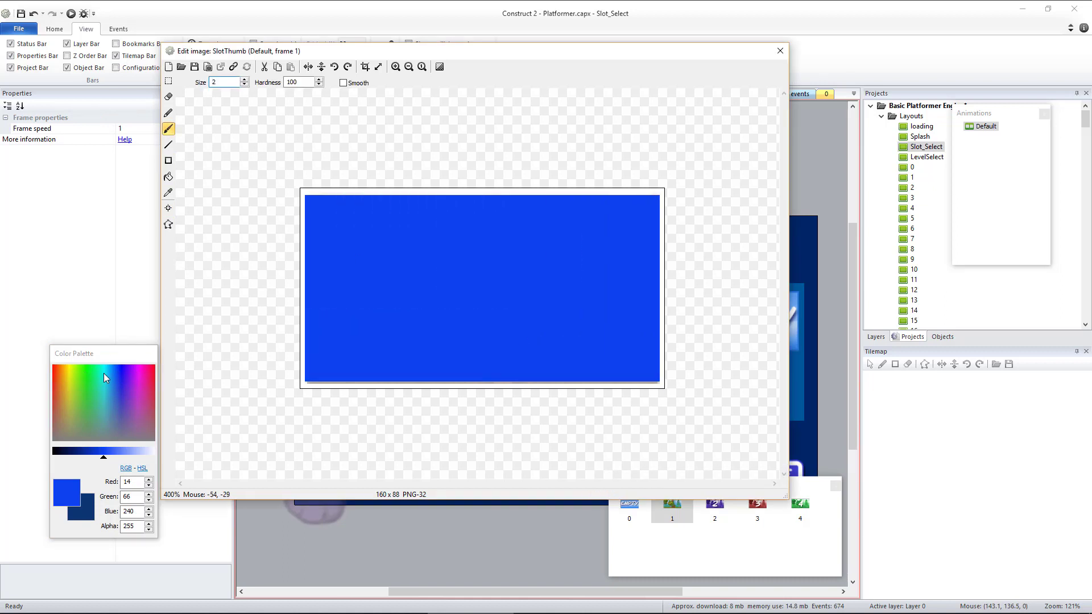
left_click(100, 378)
left_click(149, 451)
left_click_drag(339, 220, 352, 275)
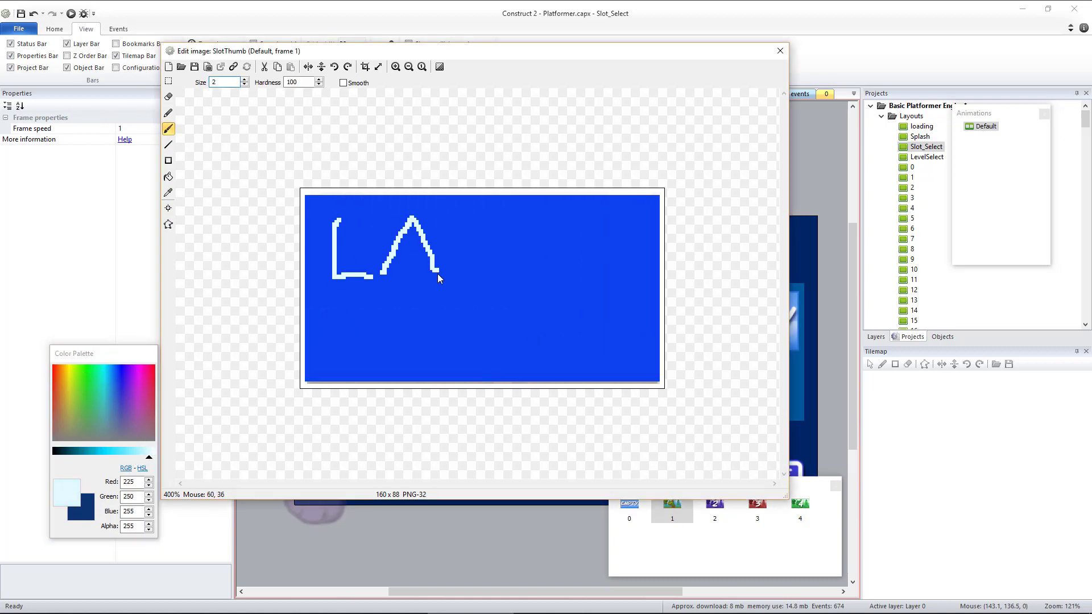
left_click_drag(504, 266, 524, 201)
left_click_drag(528, 271, 550, 227)
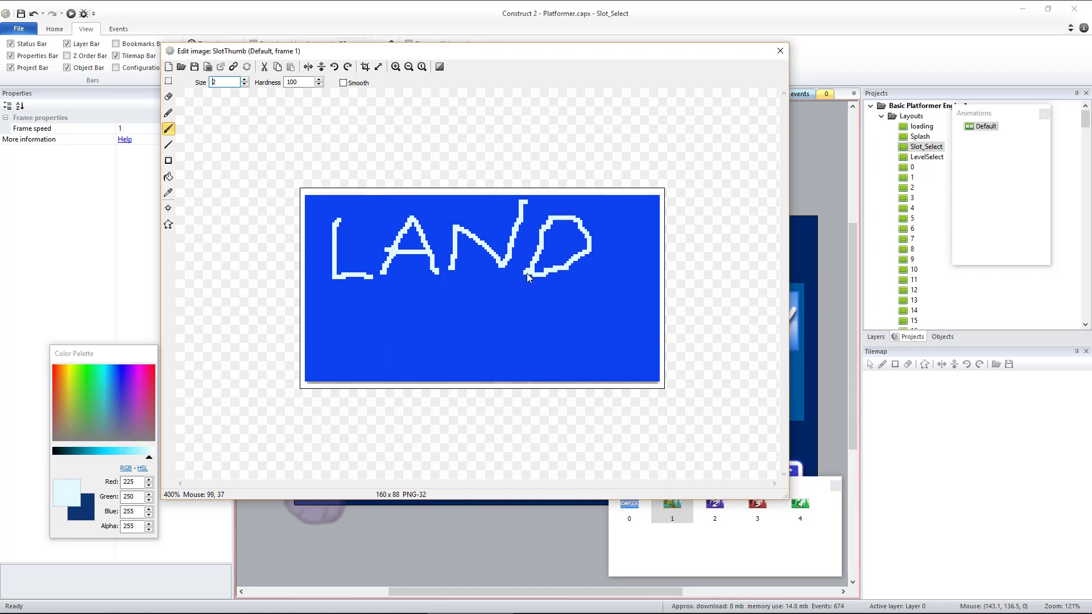
left_click_drag(367, 366, 406, 341)
left_click_drag(494, 363, 501, 300)
mouse_move(580, 299)
left_mouse_down()
mouse_move(530, 311)
mouse_move(575, 358)
left_mouse_up()
left_click(558, 325)
left_click_drag(620, 320, 626, 268)
left_click_drag(619, 353, 609, 357)
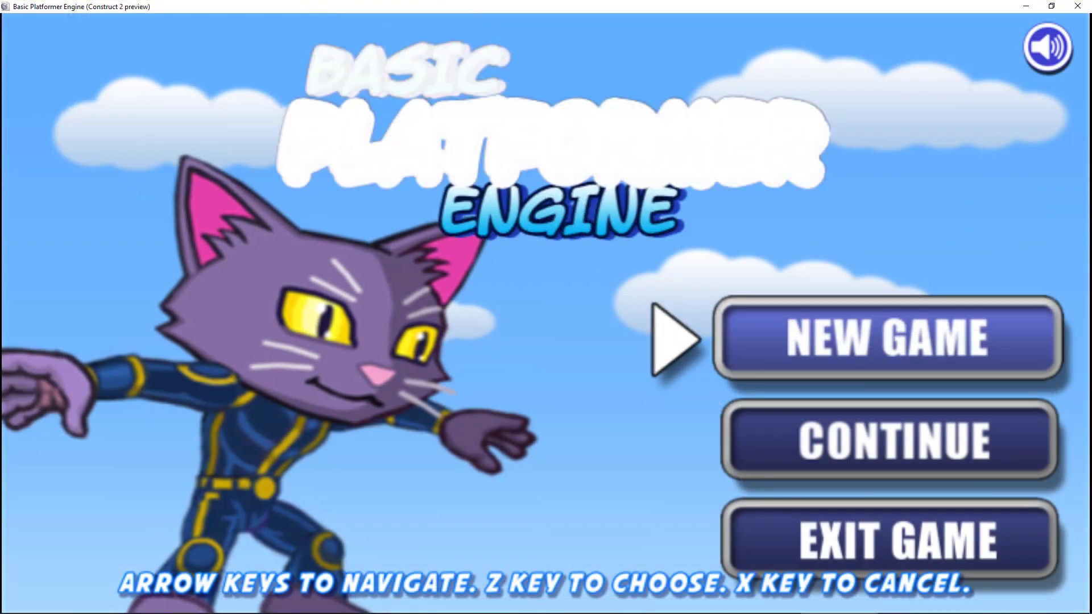
Choose CONTINUE in the preview, then move the slot highlight to slot 2 and back to slot 1.
key("Down")
key("z")
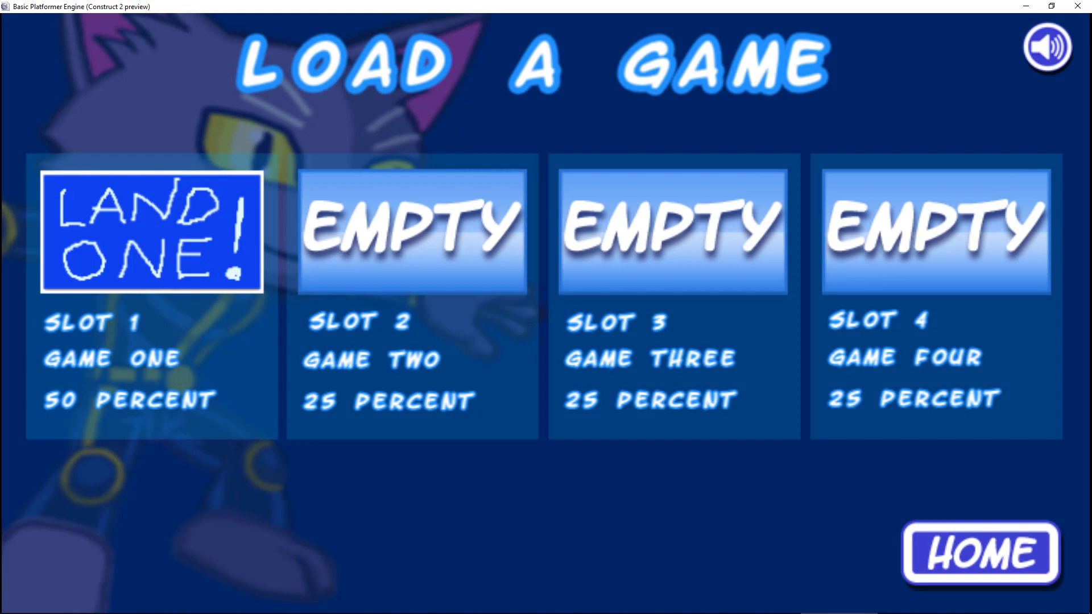
key("Right")
key("Left")
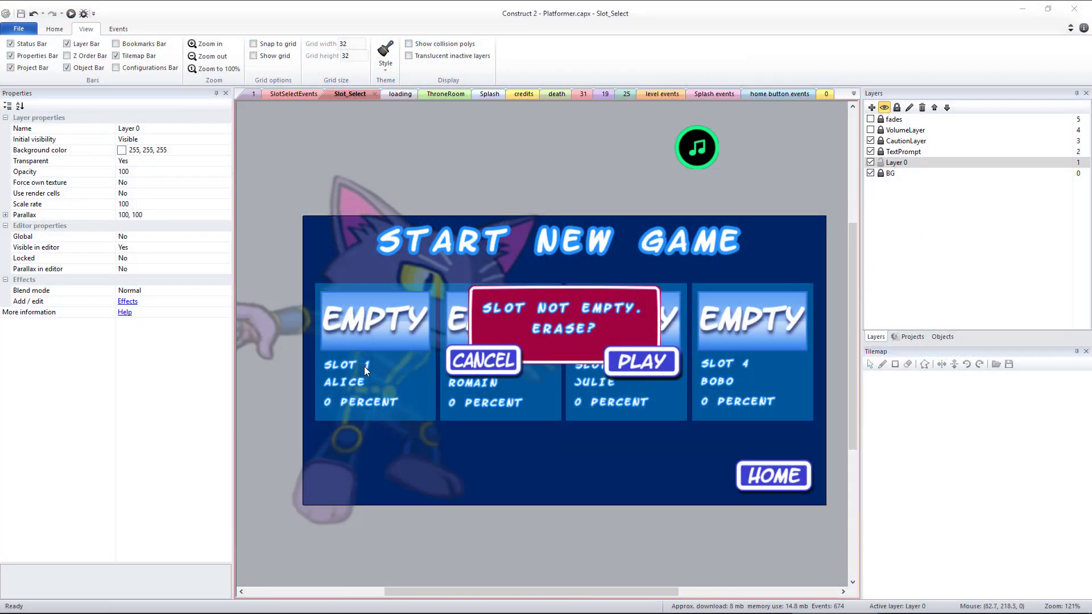
Change the SLOT 1 label's text to SAVE ONE, then delete the label.
left_click(340, 365)
left_click(169, 414)
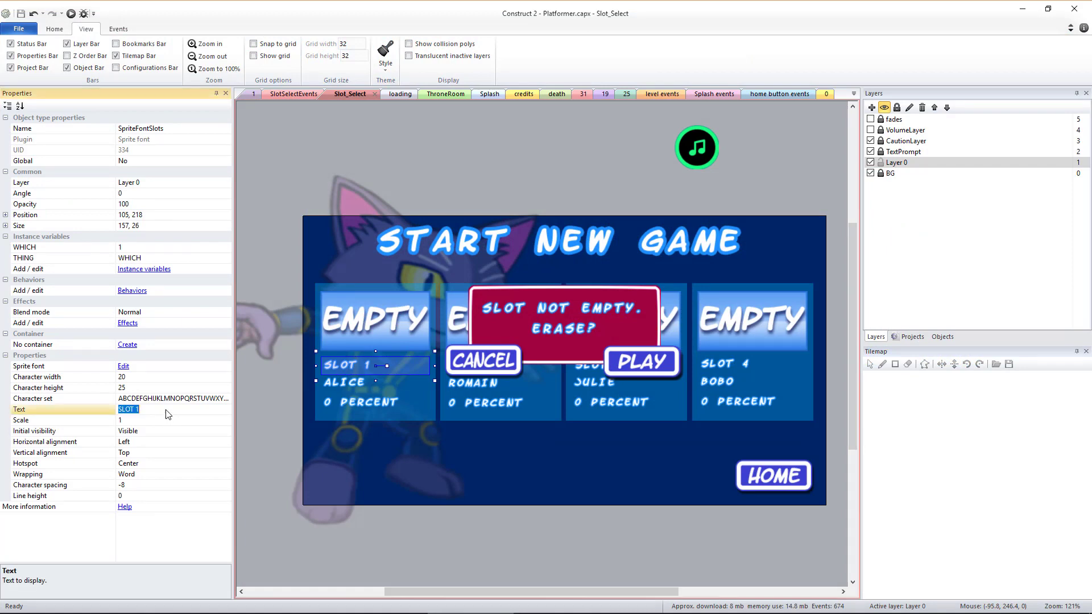
type("SAVE ONE")
key("Return")
left_click(353, 428)
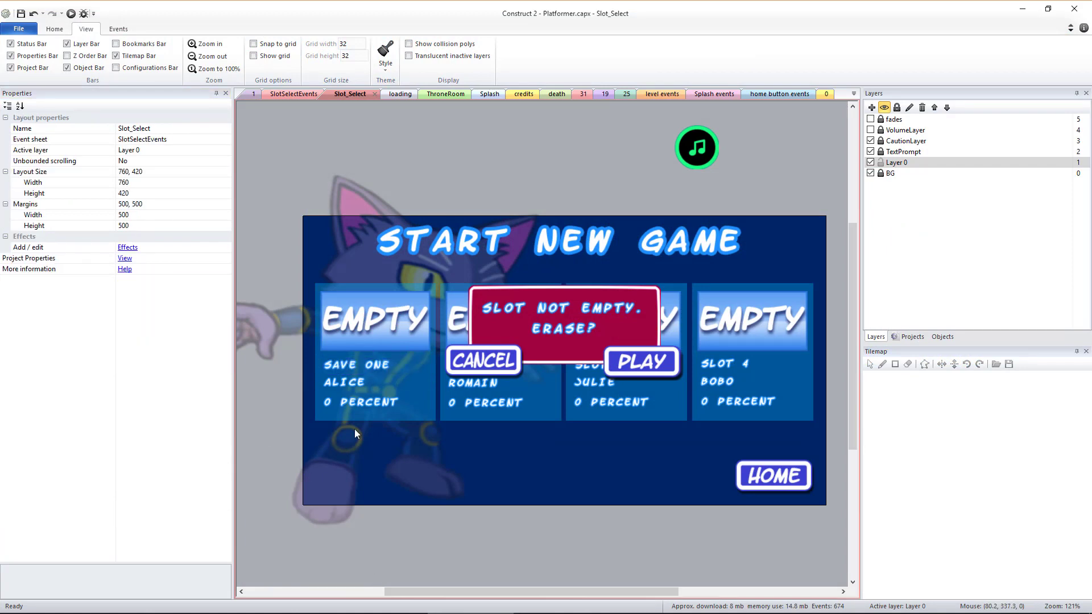
left_click(343, 371)
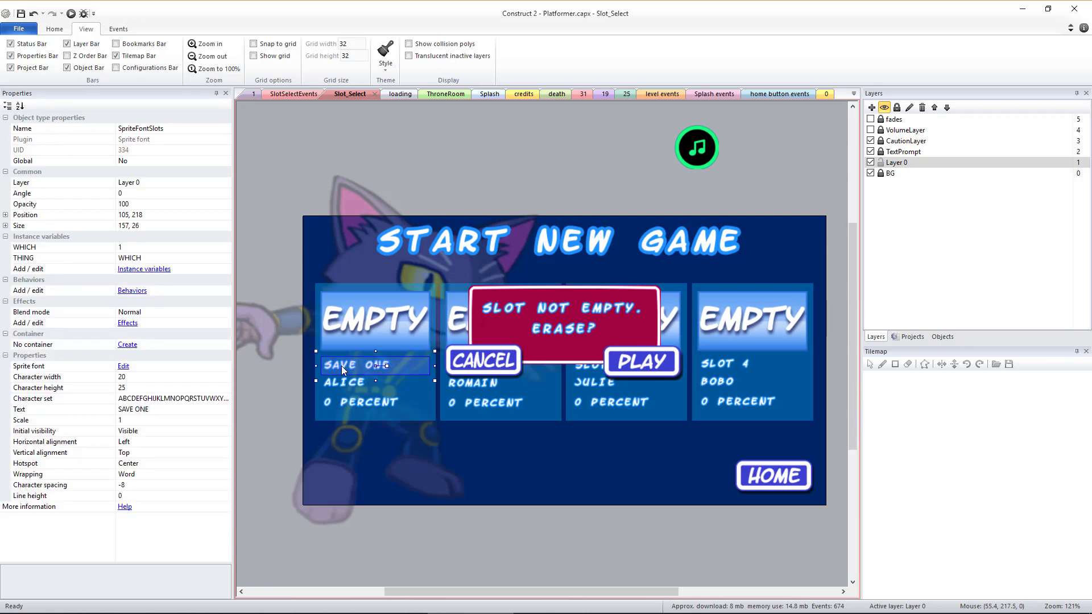
key("Delete")
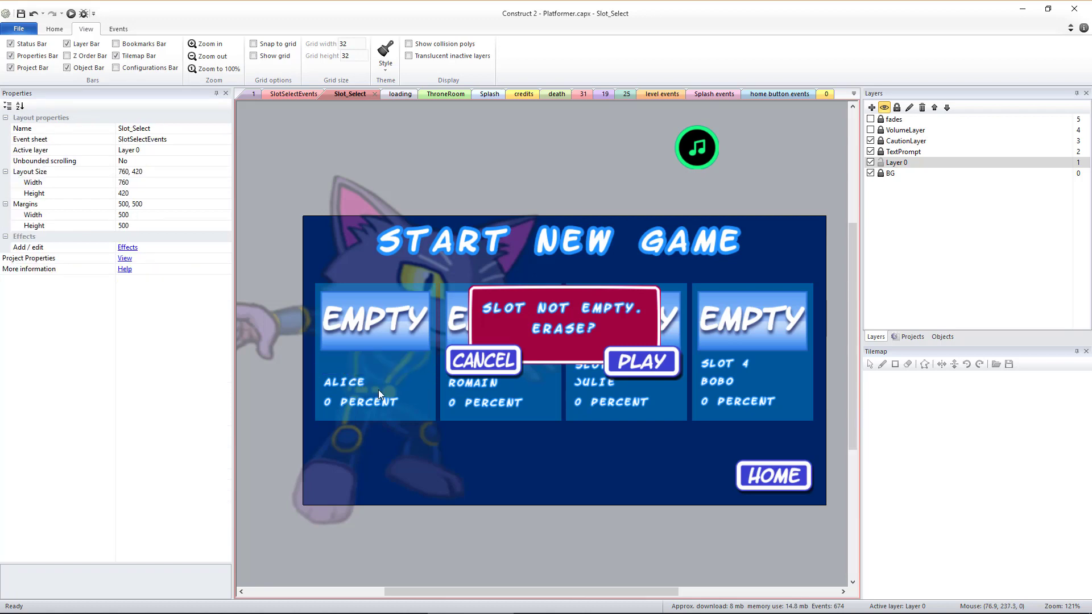
Check the remaining player-name and 0 PERCENT texts in slot 1.
left_click(345, 384)
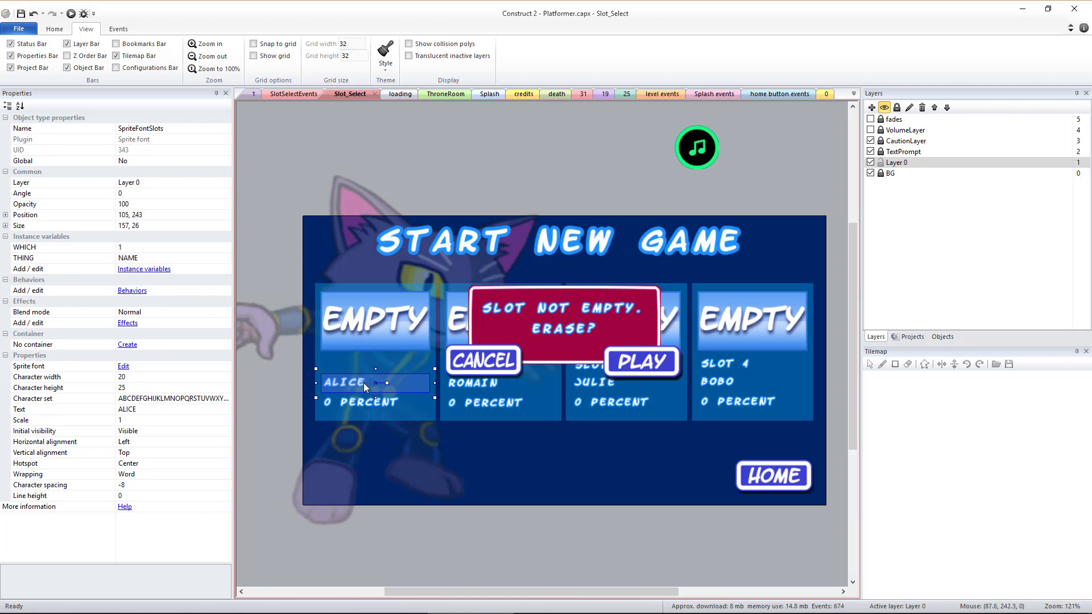
left_click(407, 554)
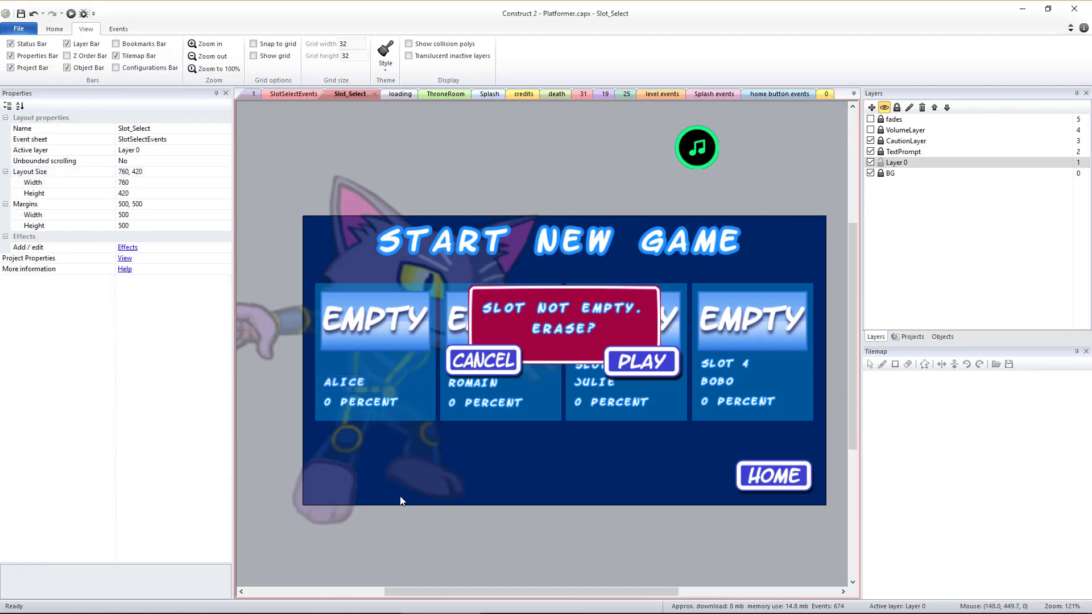
left_click(364, 401)
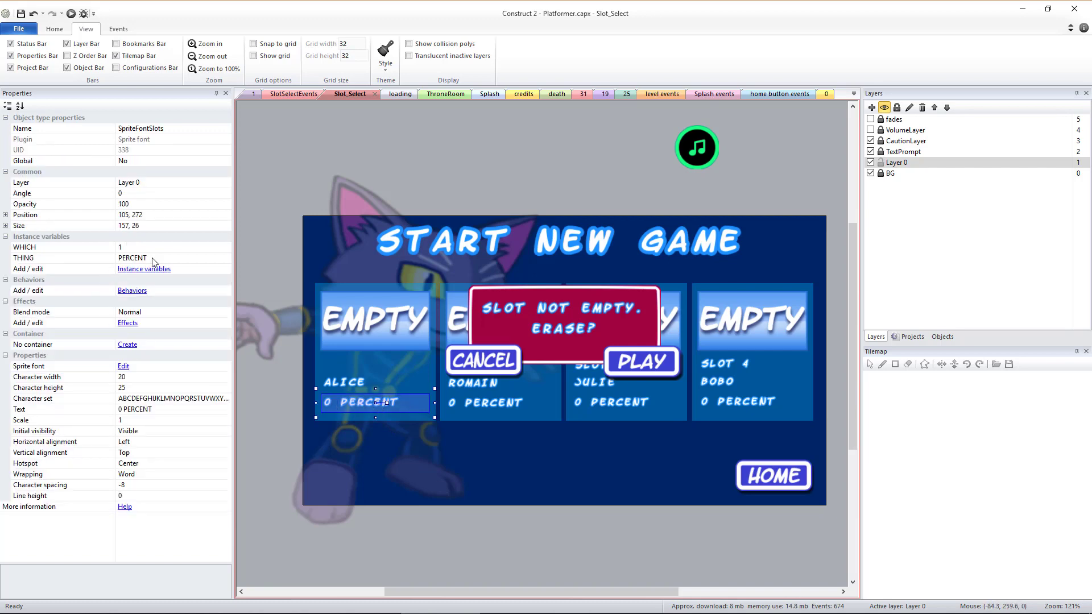
left_click(483, 183)
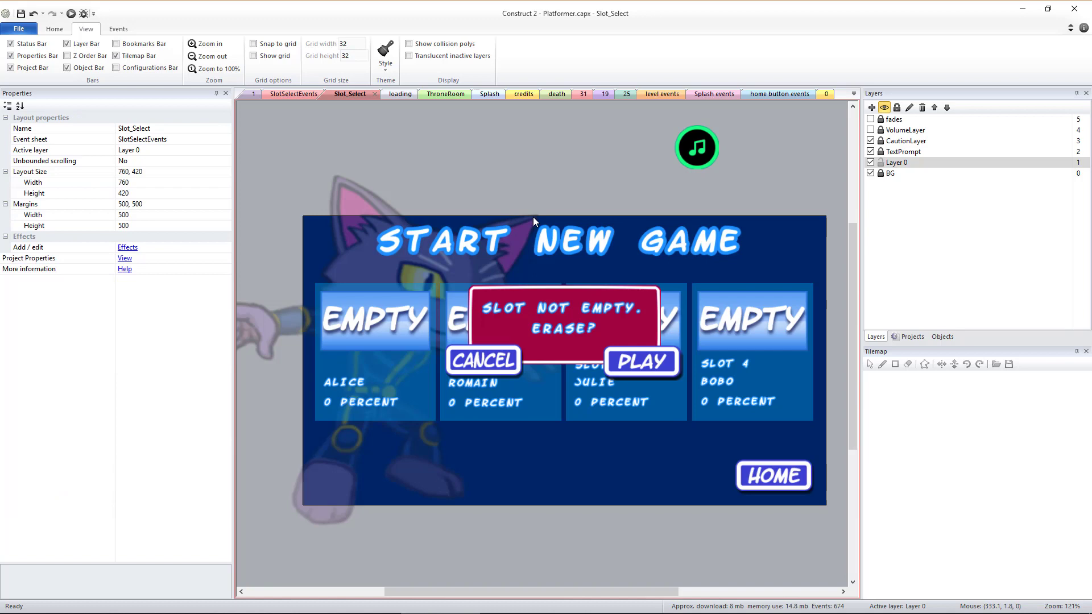
Filter the SlotSelectEvents sheet for 'percent' and open the SpriteFontSlots Set text expression with 4.0 selected.
key("ctrl+e")
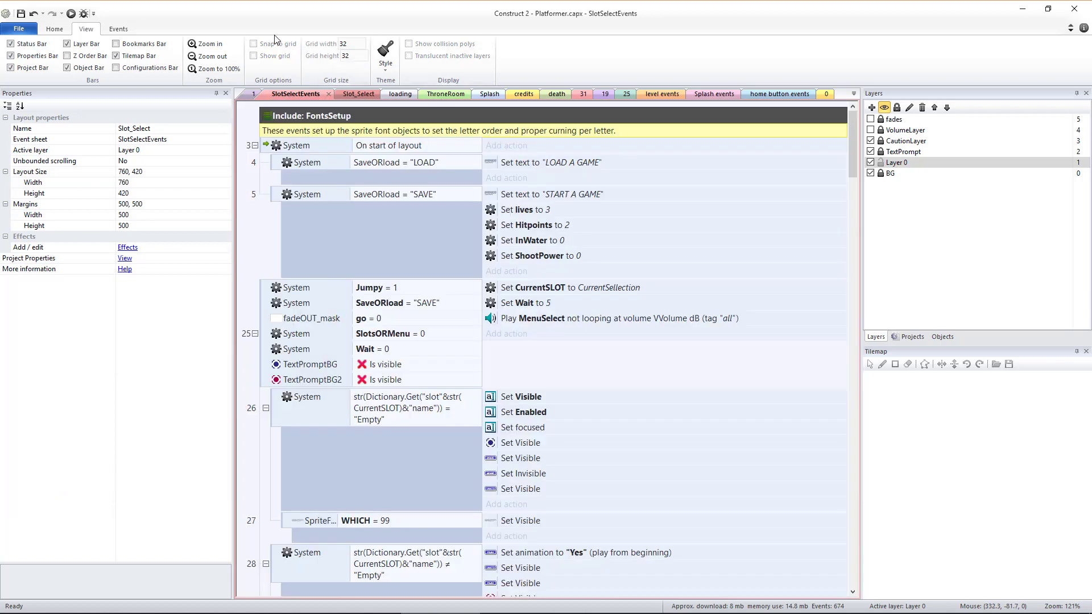
left_click(118, 29)
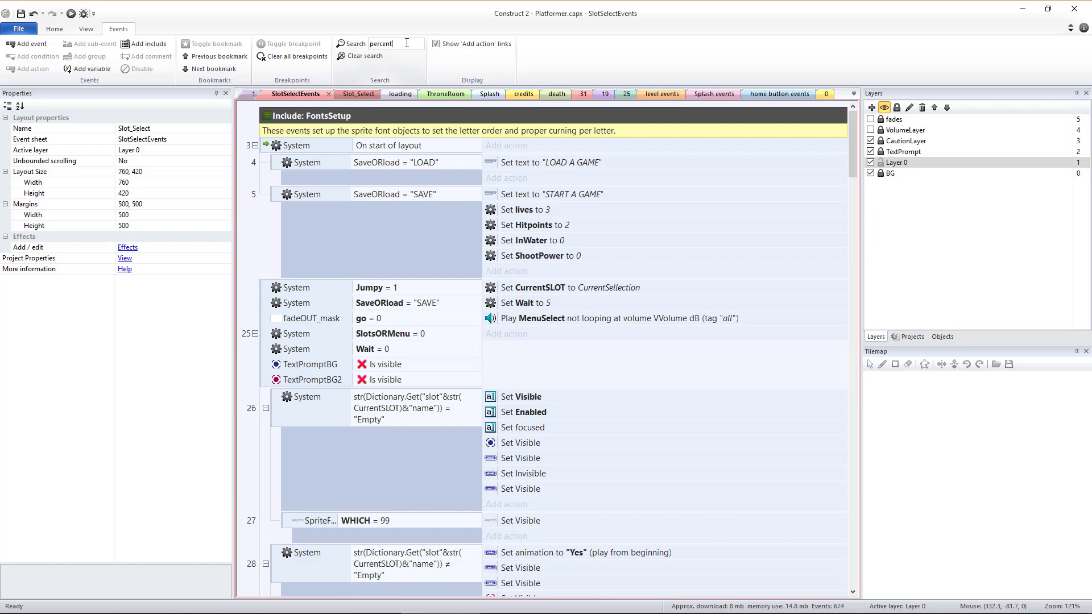
key("Return")
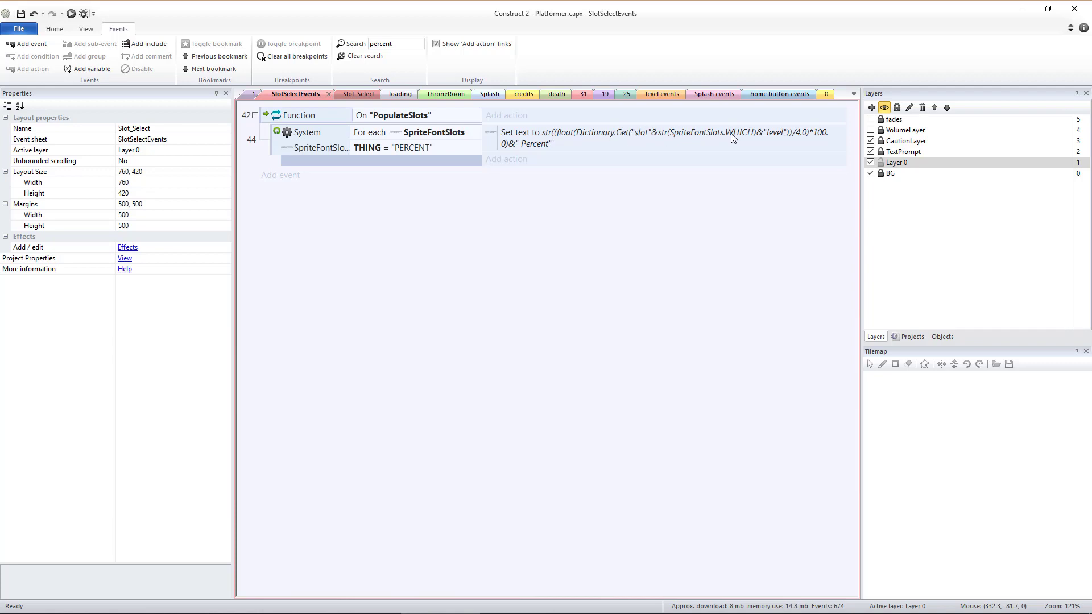
left_click(799, 138)
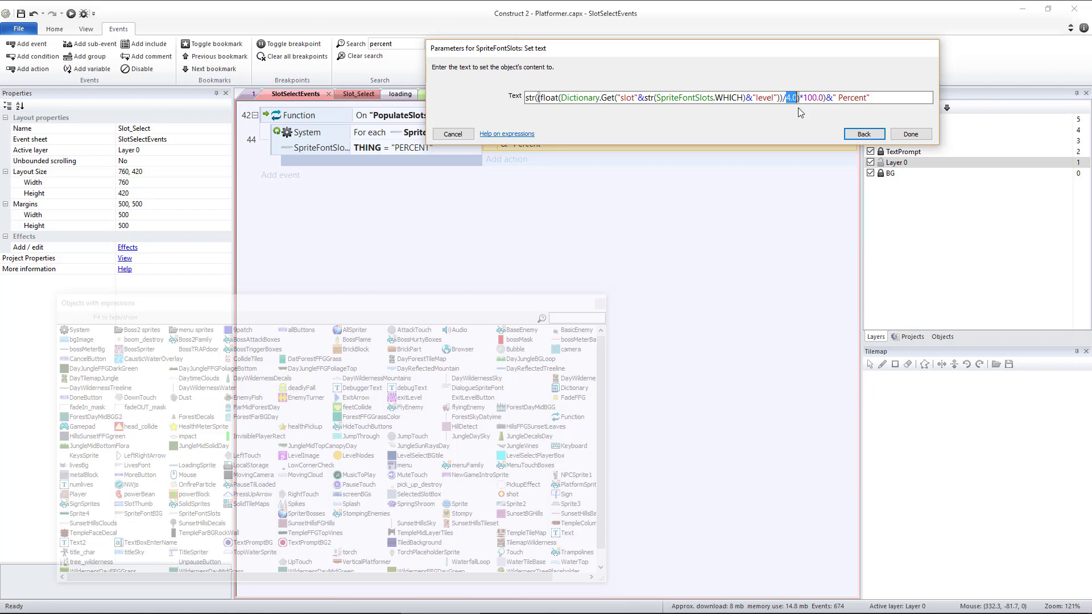
After checking layout 30, make the slot percent expression divide by 30.0 and preview the game.
left_click(812, 97)
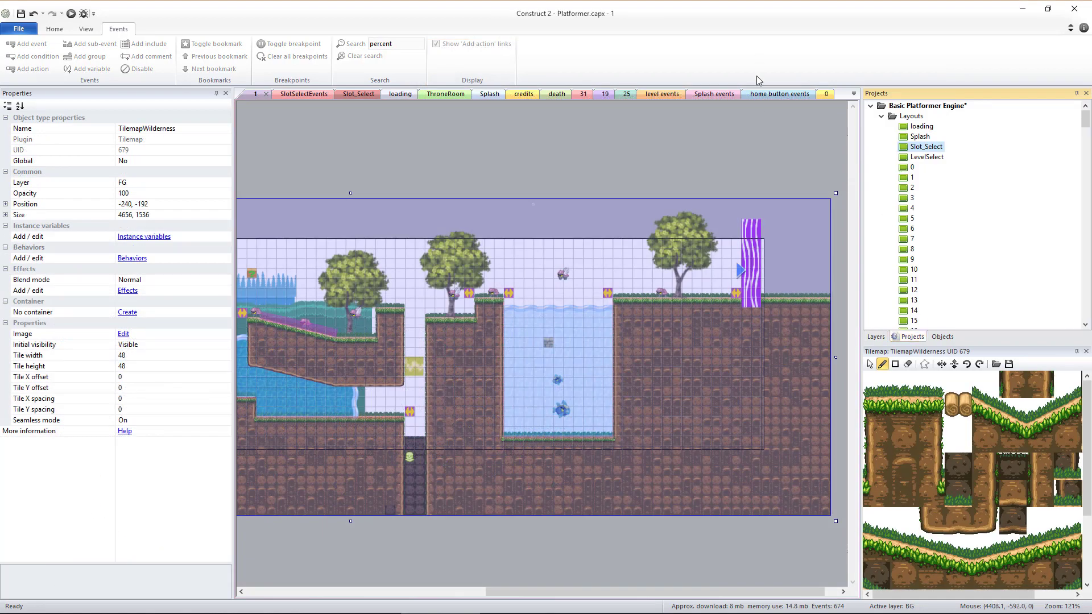
left_click(830, 147)
scroll(926, 206, "down", 10)
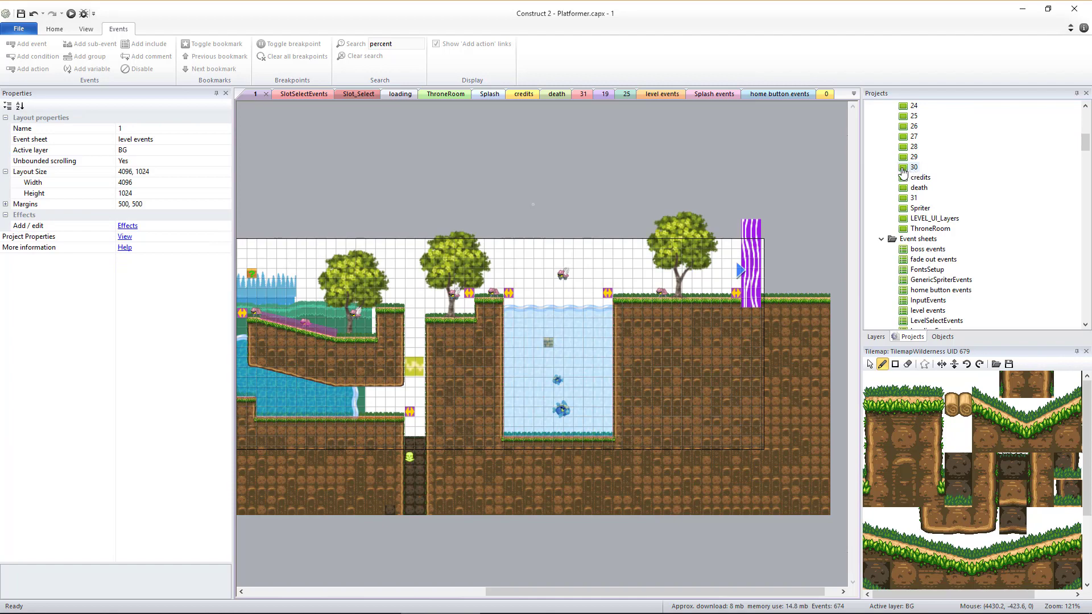
double_click(905, 169)
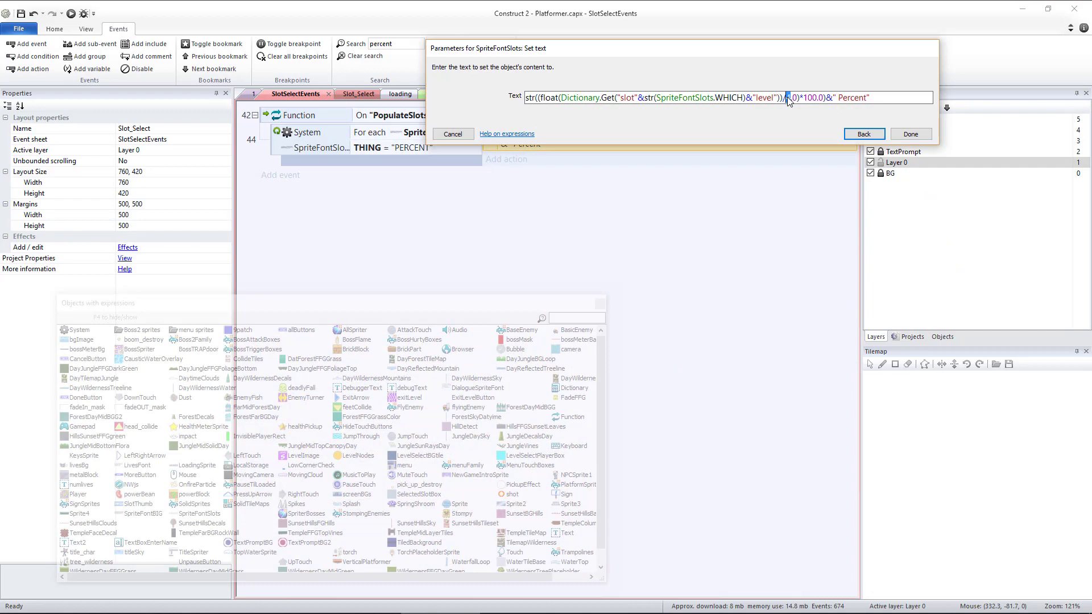
type("3")
left_click(910, 134)
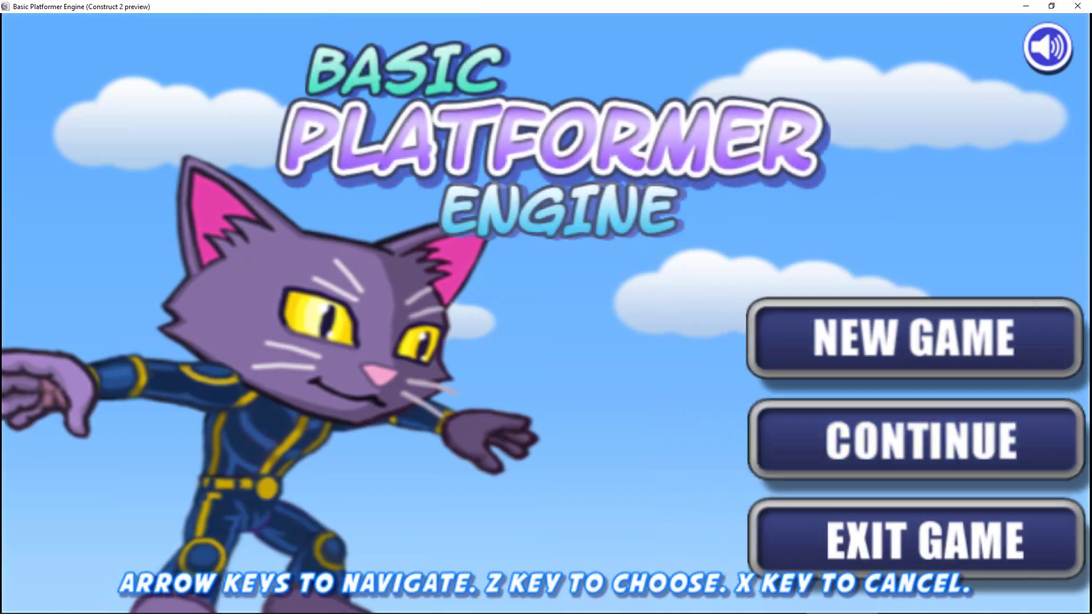
key("z")
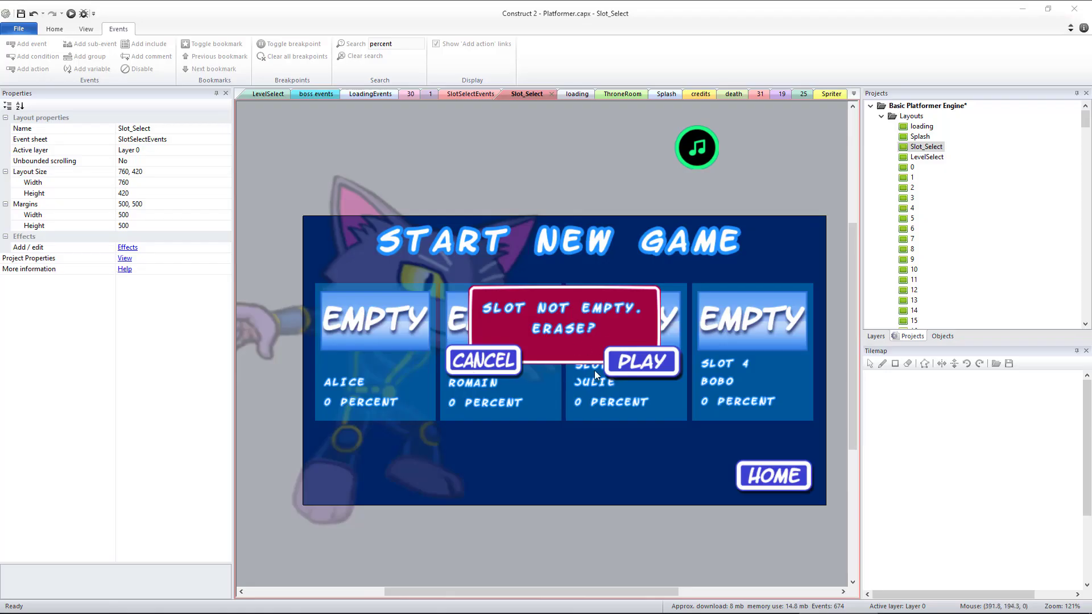
Paint a green stroke over the HOME lettering in the allButtons image, then open the LevelSelect layout.
double_click(773, 472)
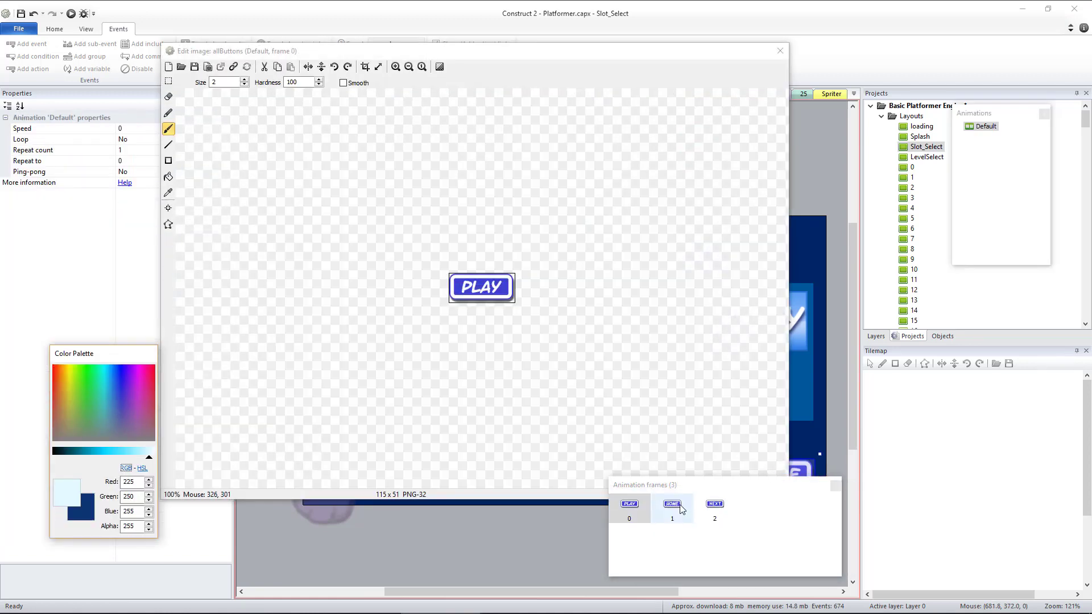
scroll(505, 350, "up", 3)
left_click(78, 377)
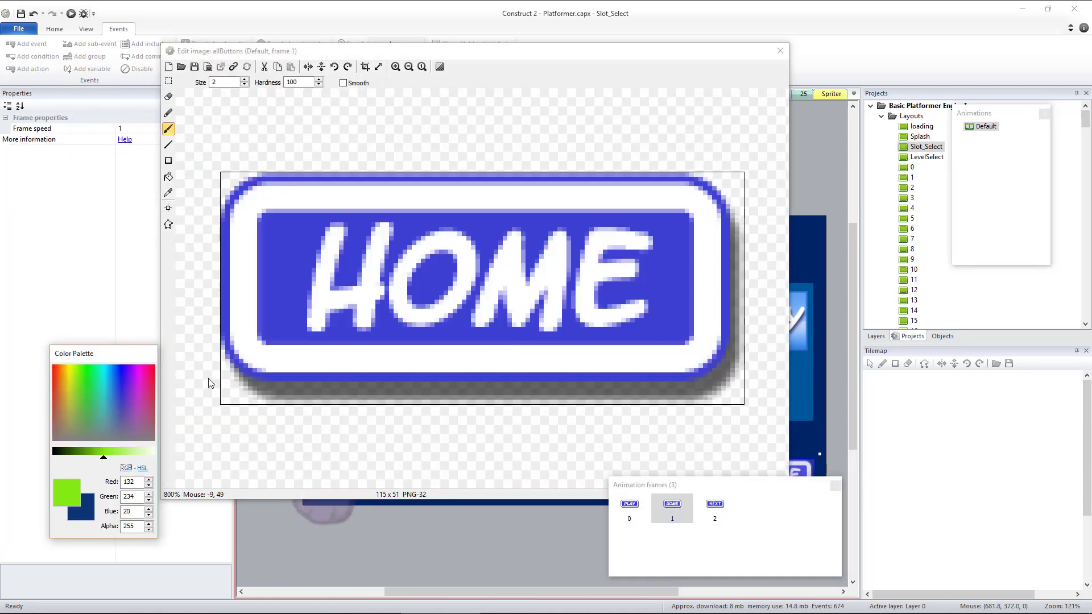
mouse_move(624, 260)
left_mouse_down()
mouse_move(393, 245)
mouse_move(591, 238)
mouse_move(346, 231)
left_mouse_up()
left_click(780, 48)
double_click(927, 157)
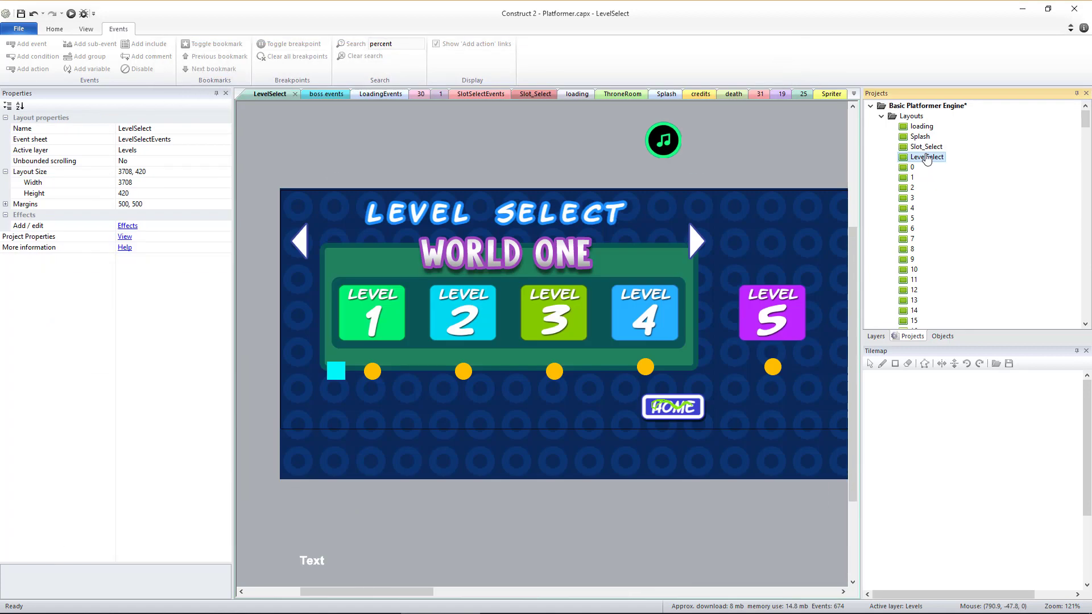